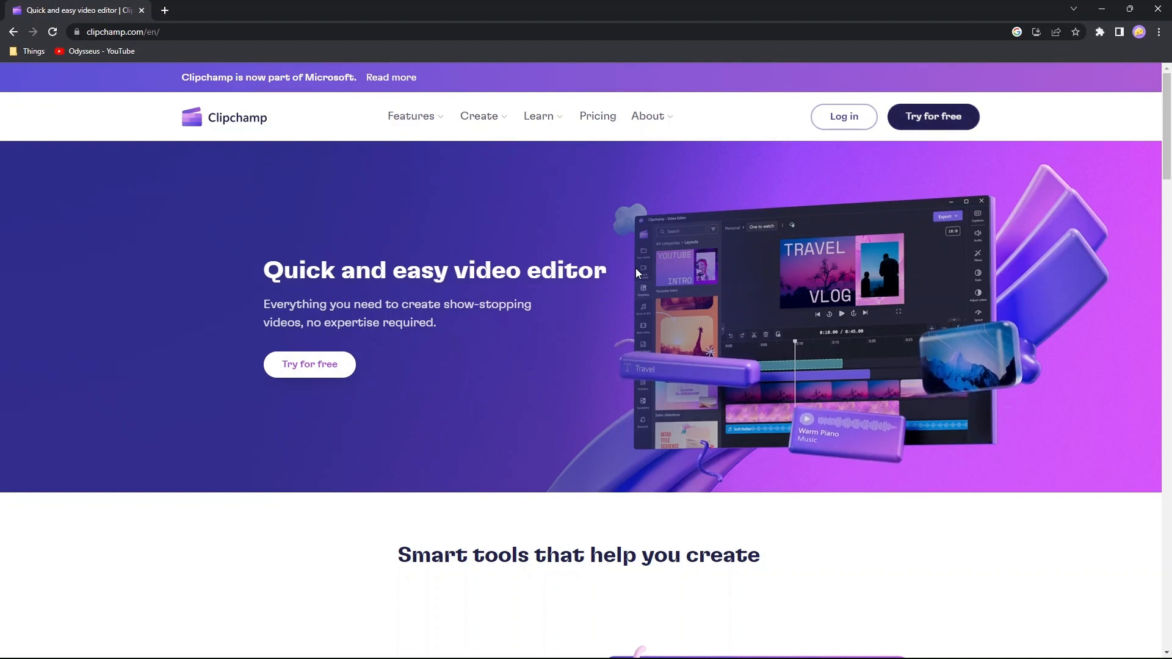
# Minimize the browser and search the computer's installed apps for Clipchamp, then clear the search
pyautogui.click(1102, 9)
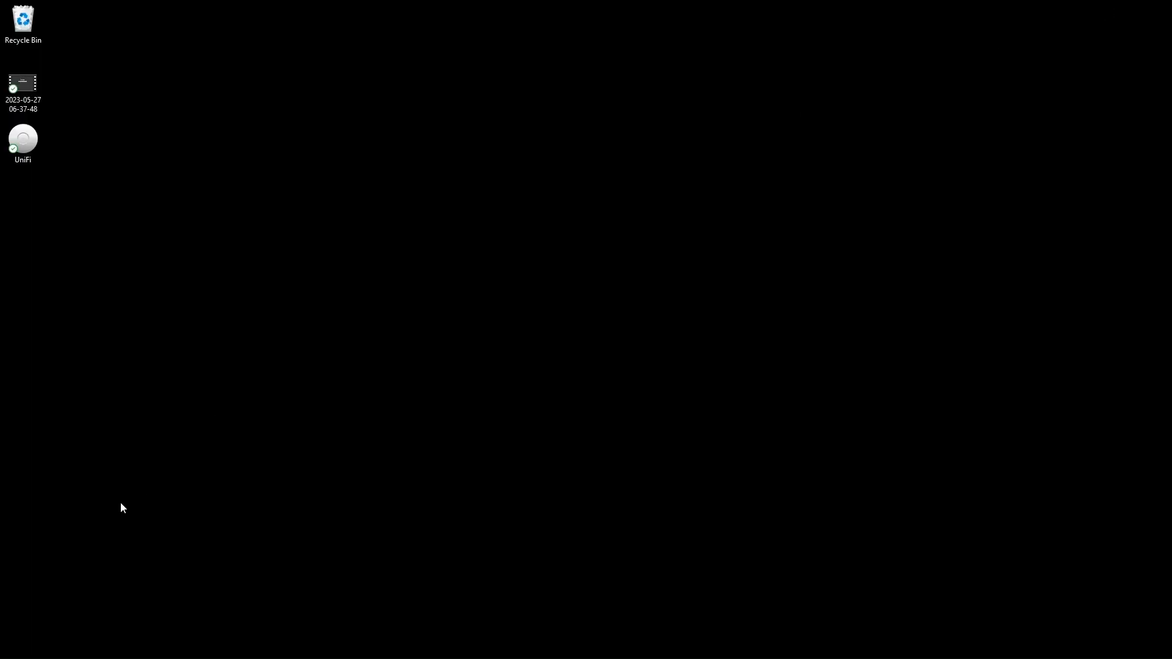
pyautogui.click(14, 652)
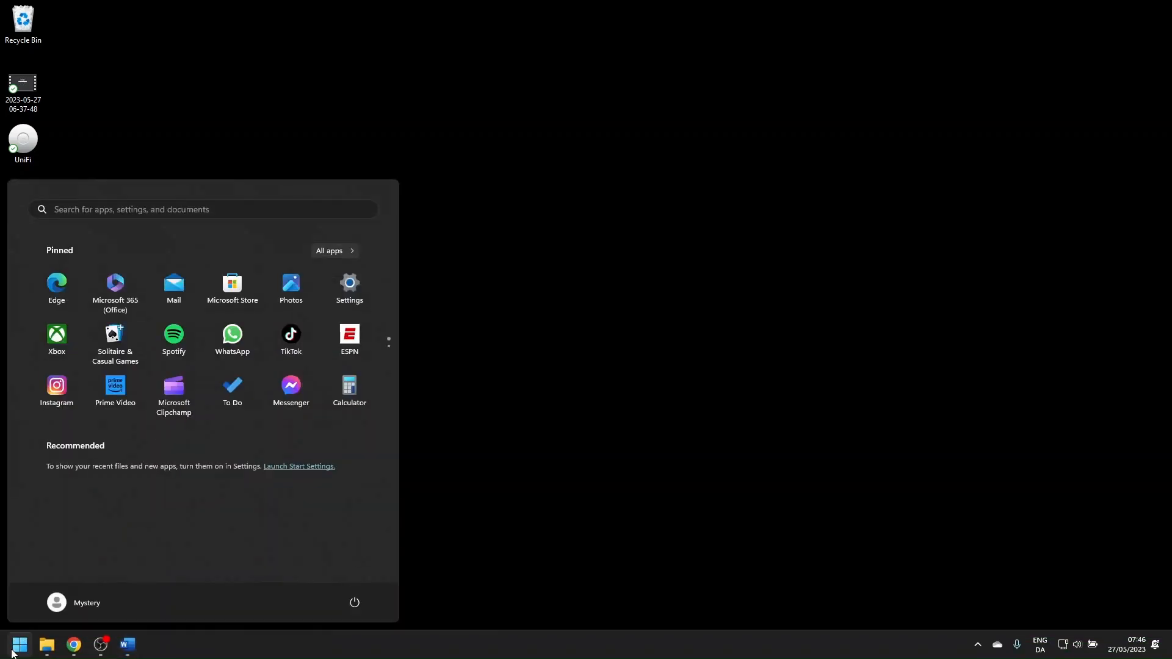
pyautogui.write('cli')
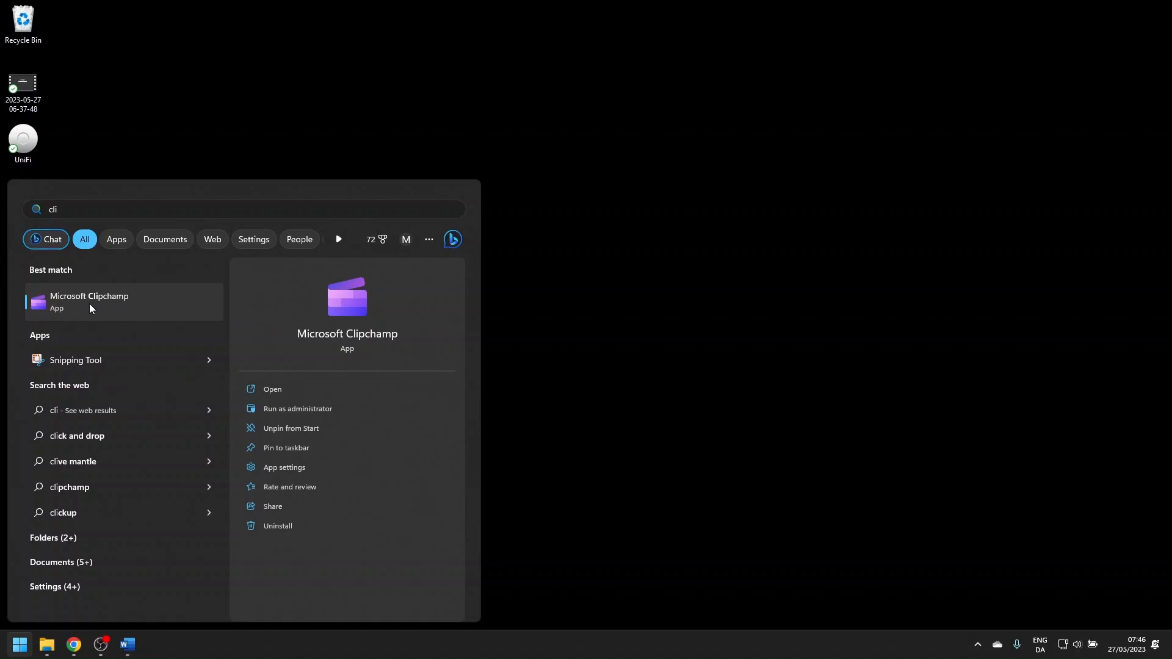
pyautogui.press('BackSpace')
pyautogui.press('BackSpace')
pyautogui.press('BackSpace')
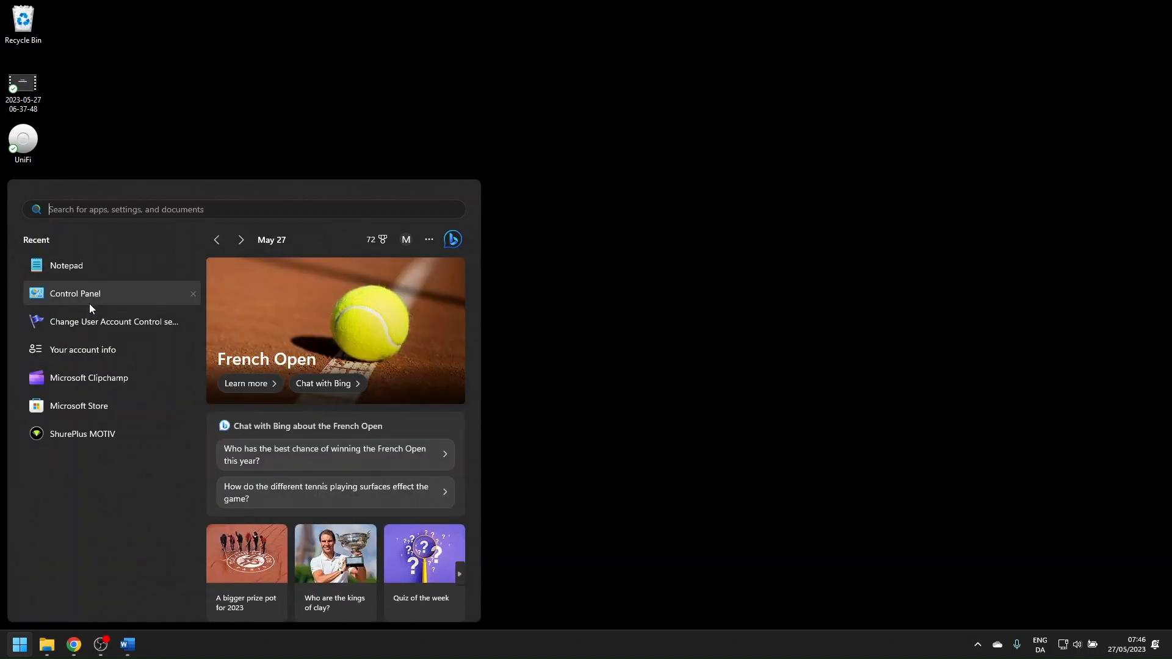
# Open the Microsoft Store, look up clipchamp there, and close the store
pyautogui.write('micrp')
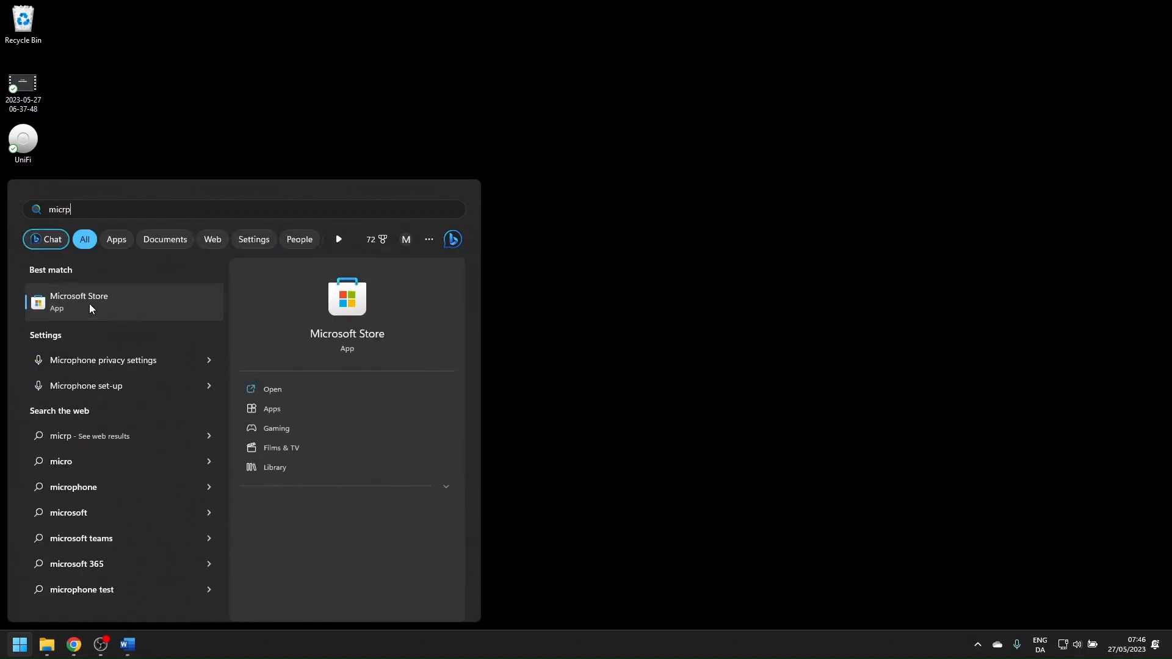
pyautogui.press('Return')
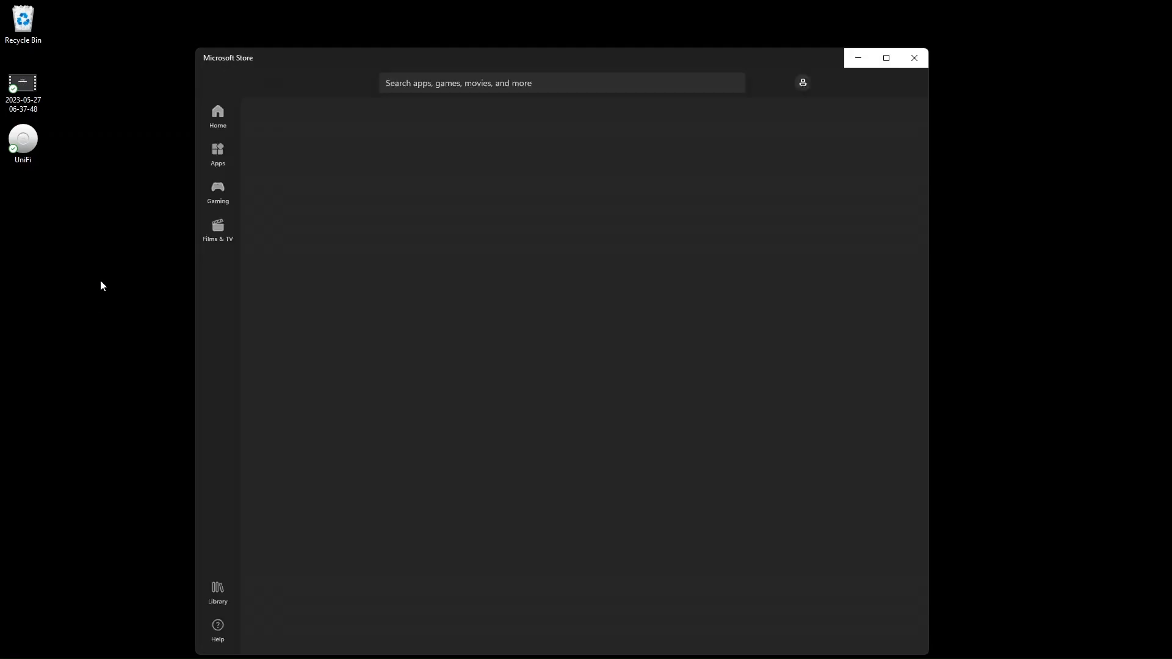
pyautogui.click(416, 90)
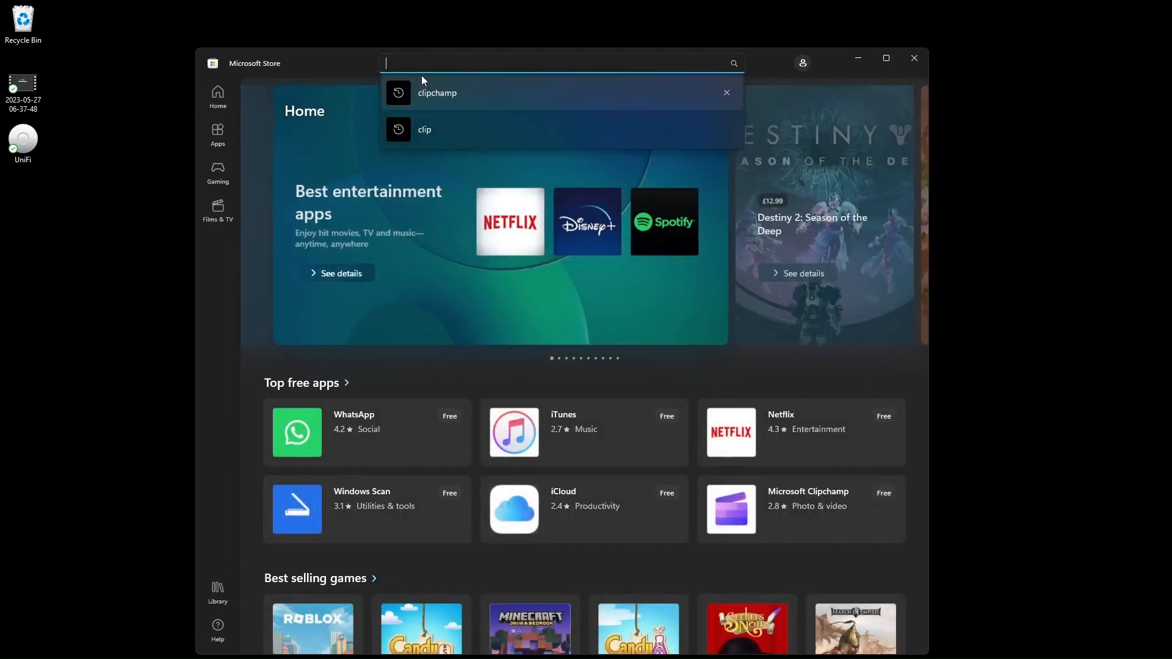
pyautogui.write('cli')
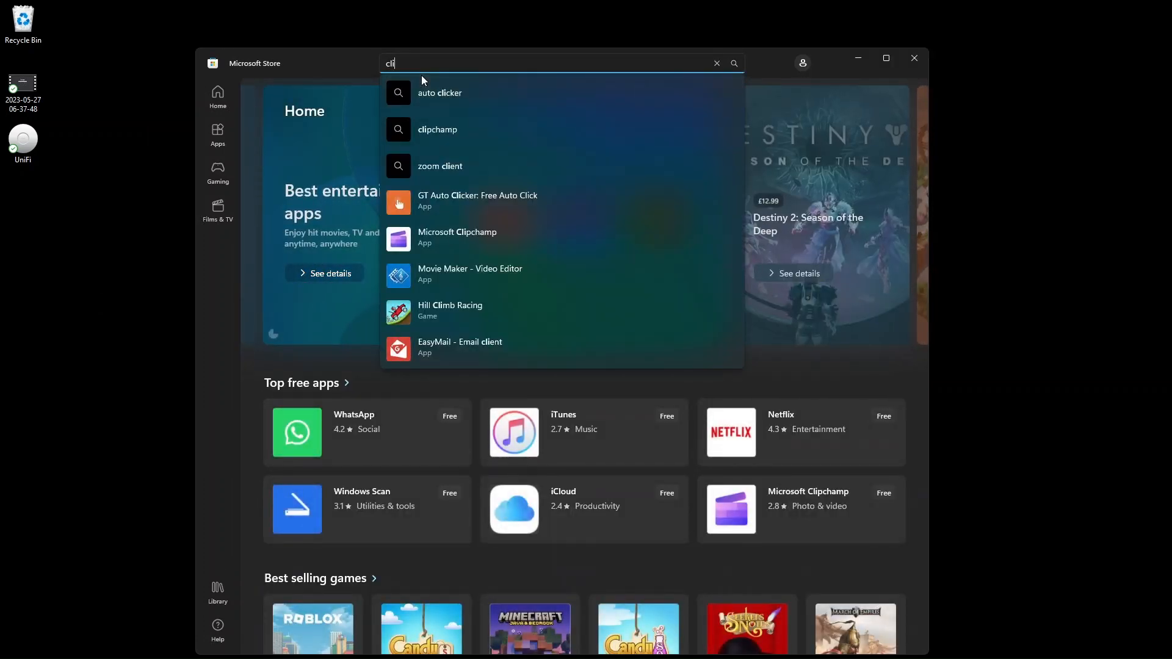
pyautogui.click(439, 117)
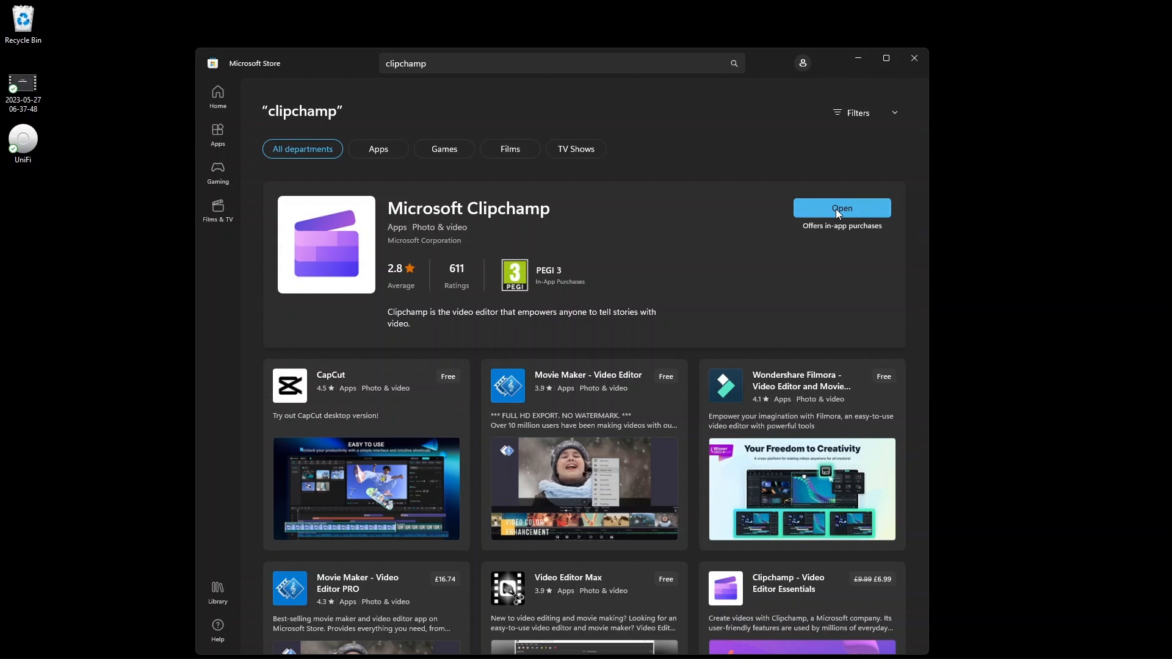
pyautogui.click(914, 58)
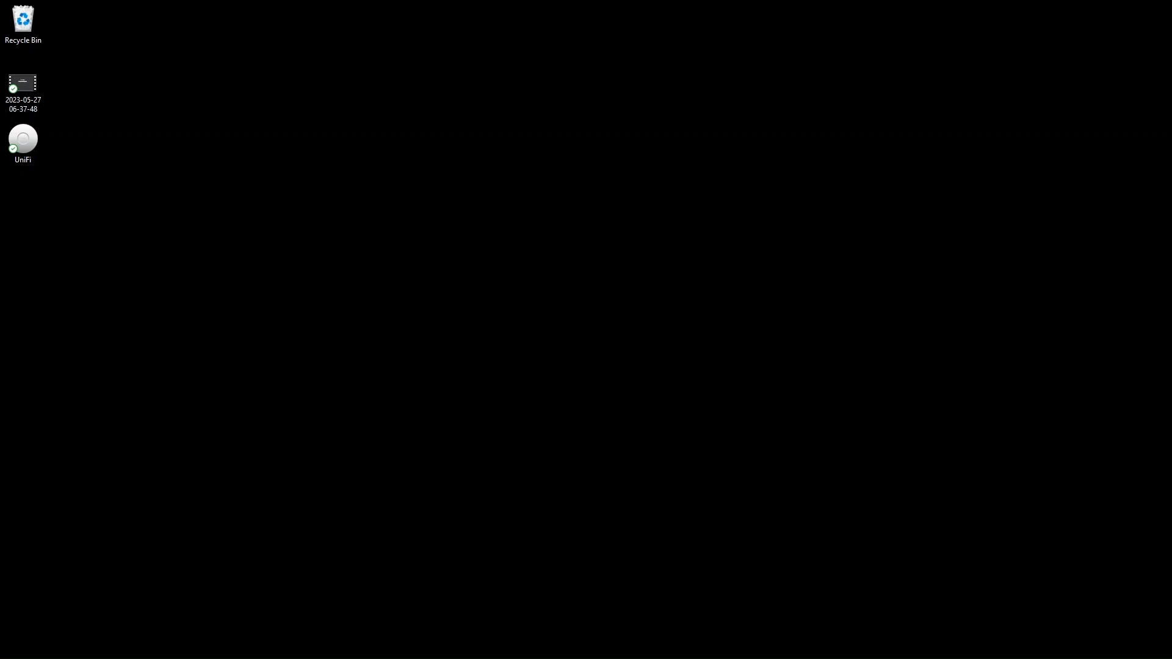
# Launch Microsoft Clipchamp in a maximized window and create a new video from scratch
pyautogui.press('super')
pyautogui.write('cli')
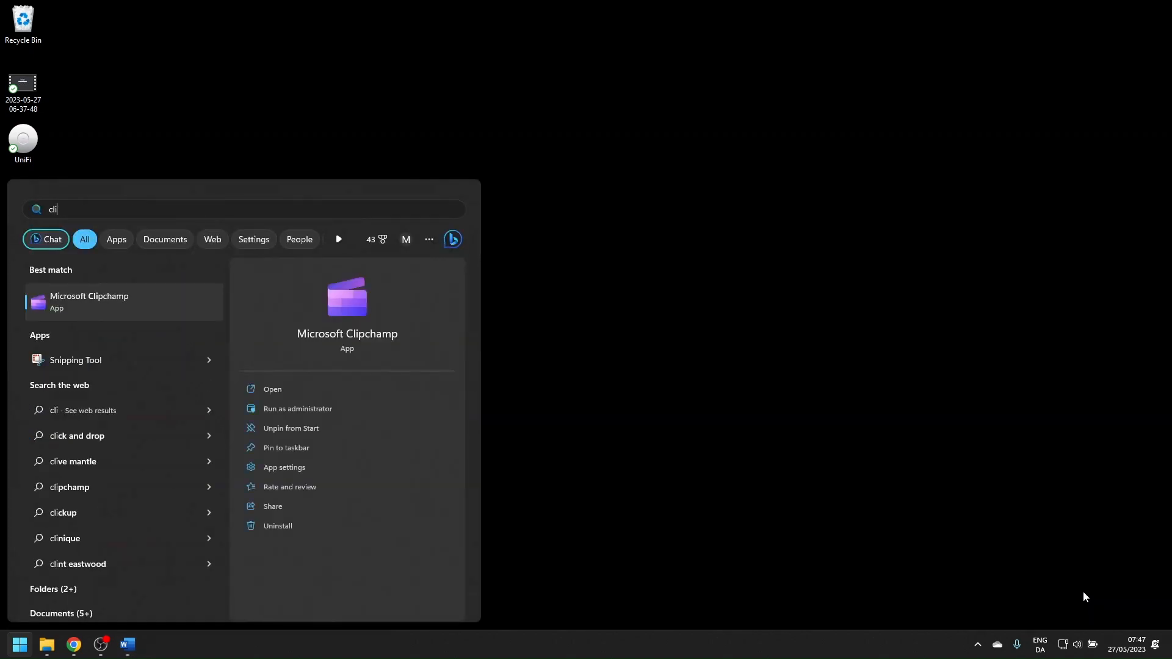
pyautogui.press('Return')
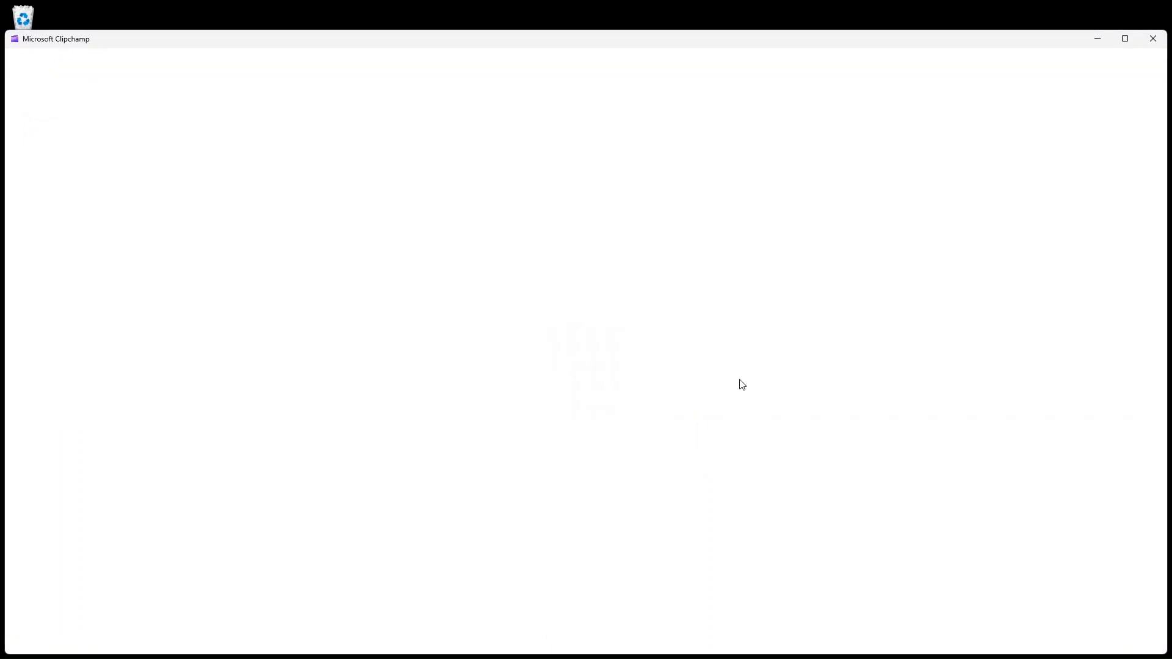
pyautogui.click(1129, 40)
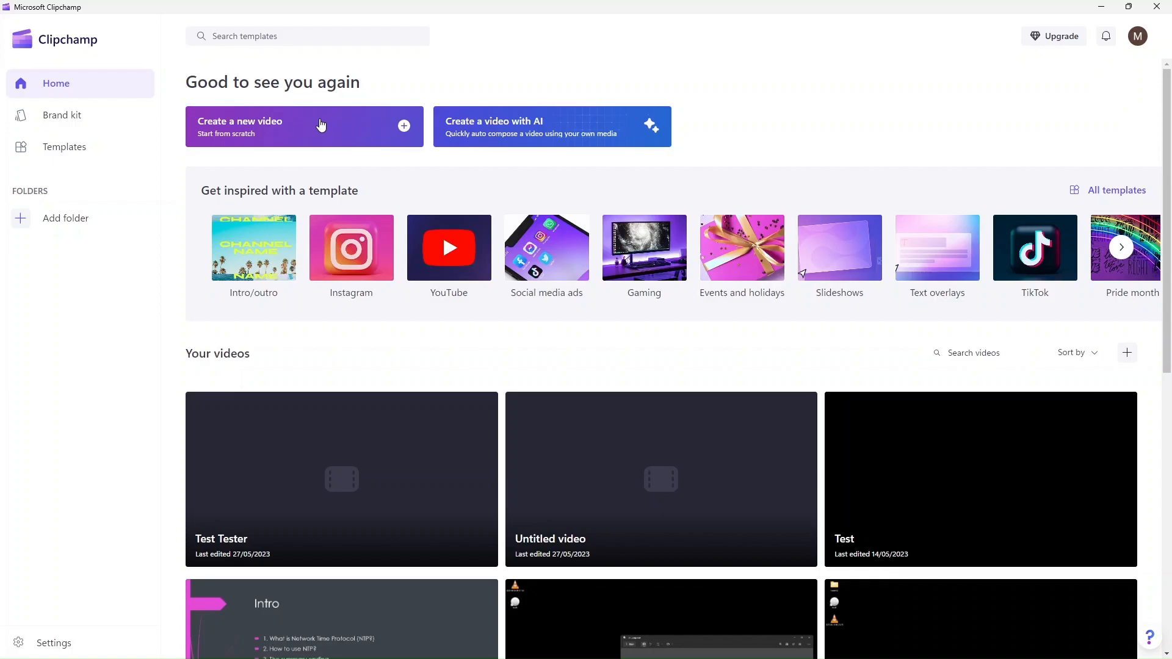
pyautogui.click(321, 125)
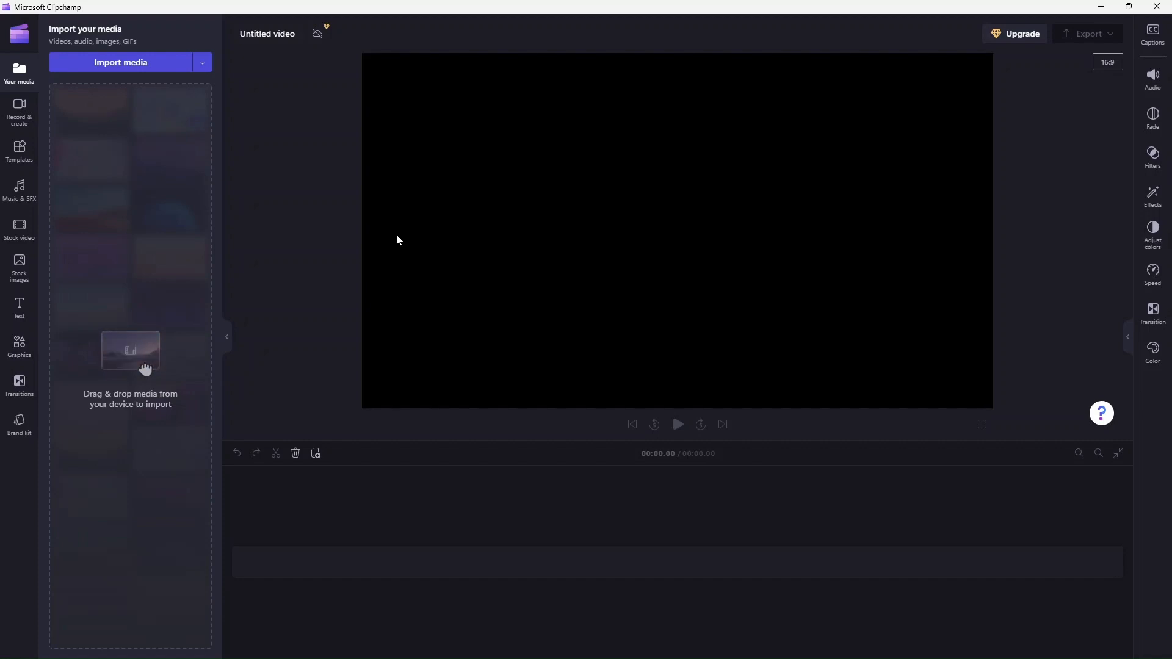
# Examine the editor's main menu and the available media import sources without importing anything
pyautogui.click(25, 44)
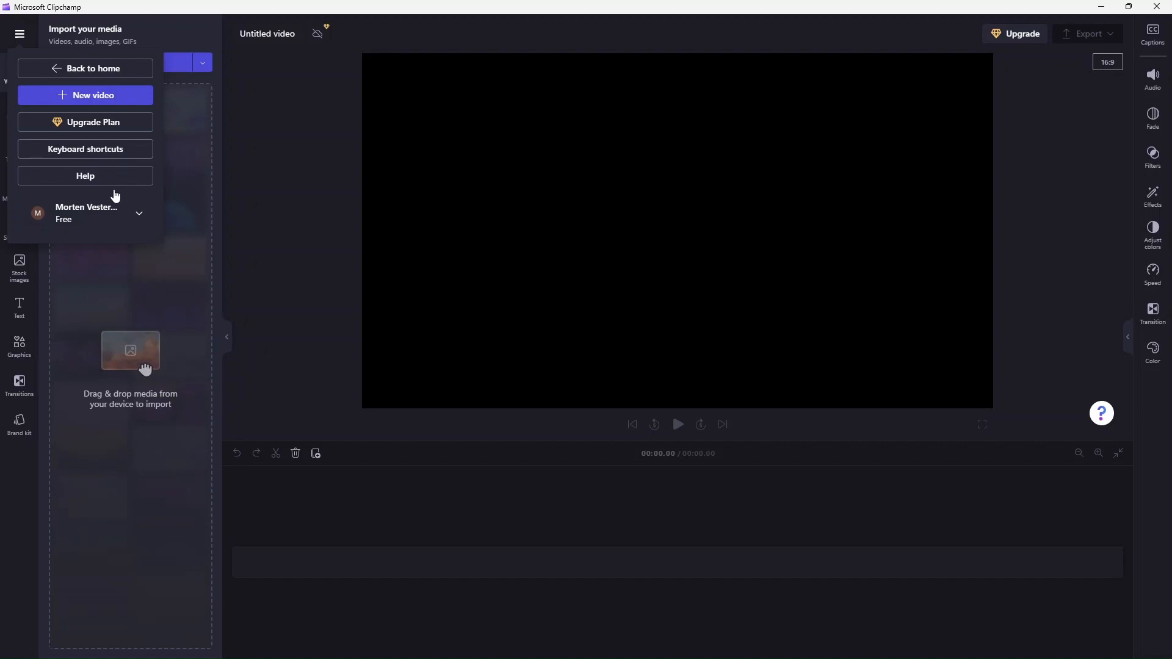
pyautogui.click(198, 192)
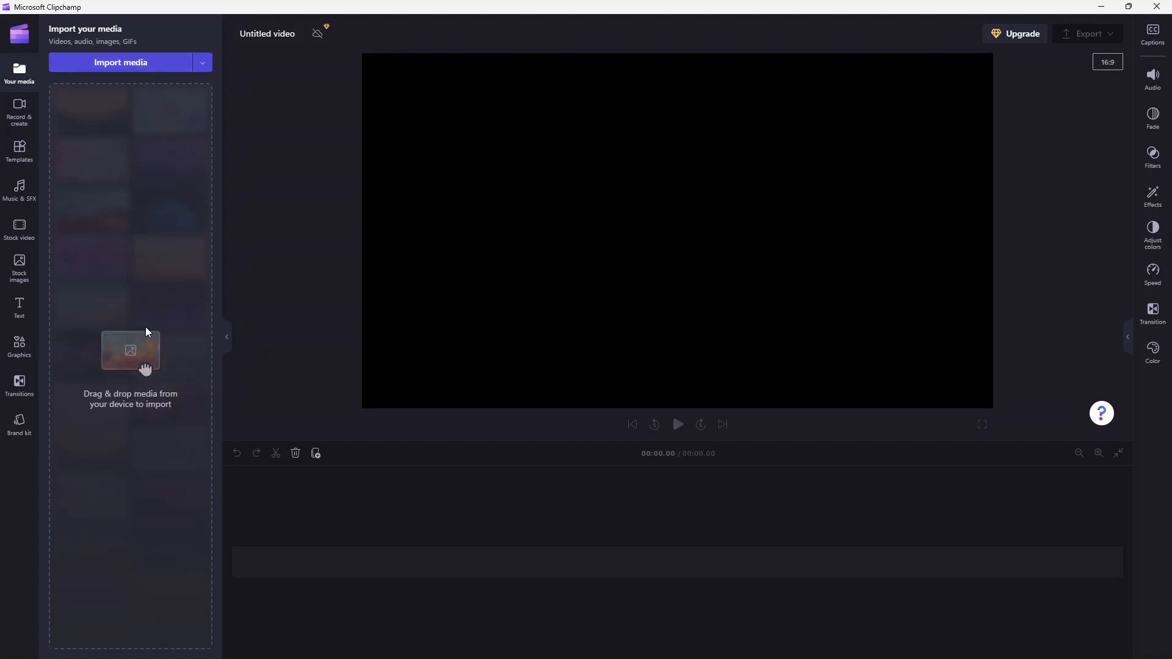
pyautogui.click(158, 70)
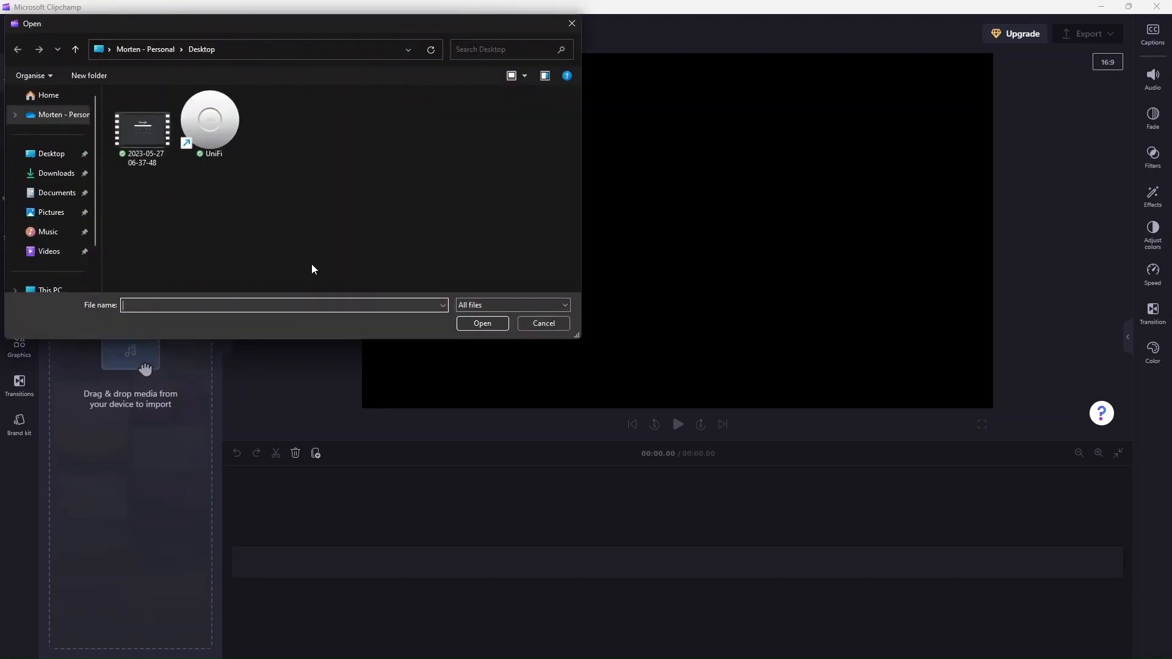
pyautogui.click(545, 324)
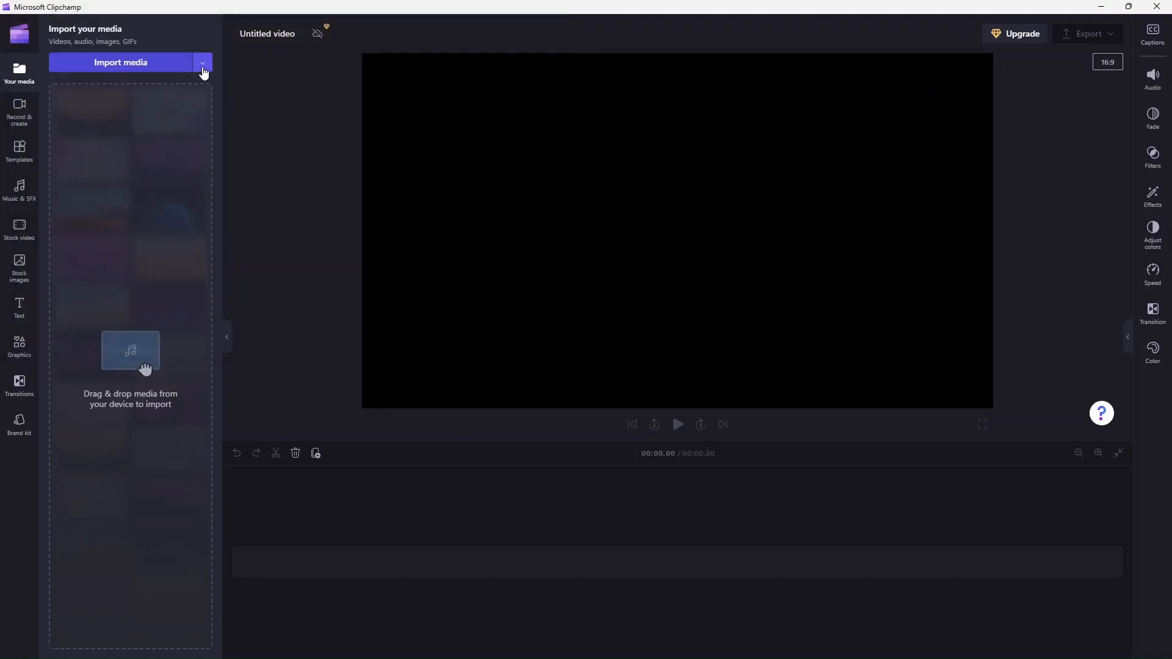
pyautogui.click(203, 71)
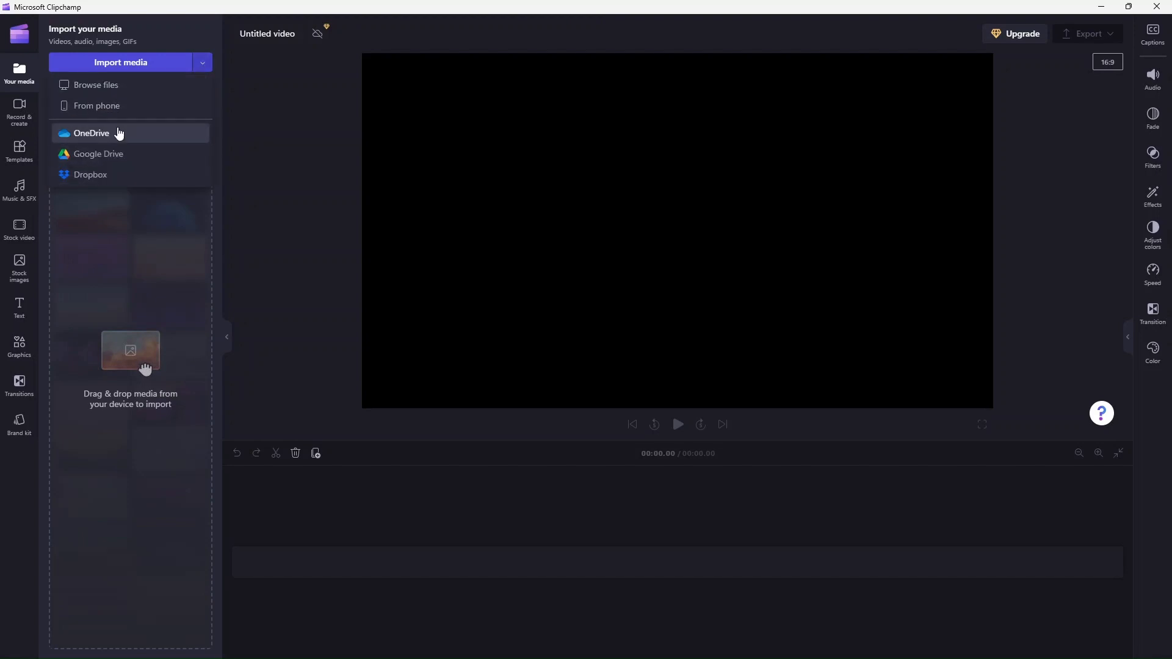
pyautogui.click(156, 63)
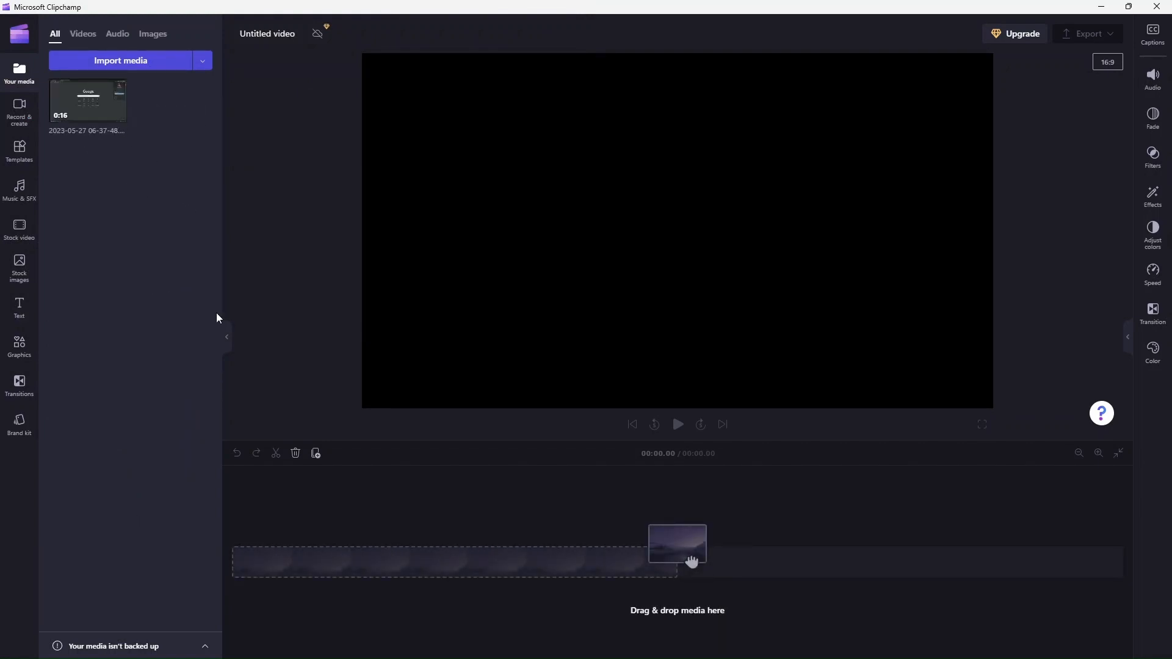
pyautogui.moveTo(93, 120); pyautogui.dragTo(383, 584)
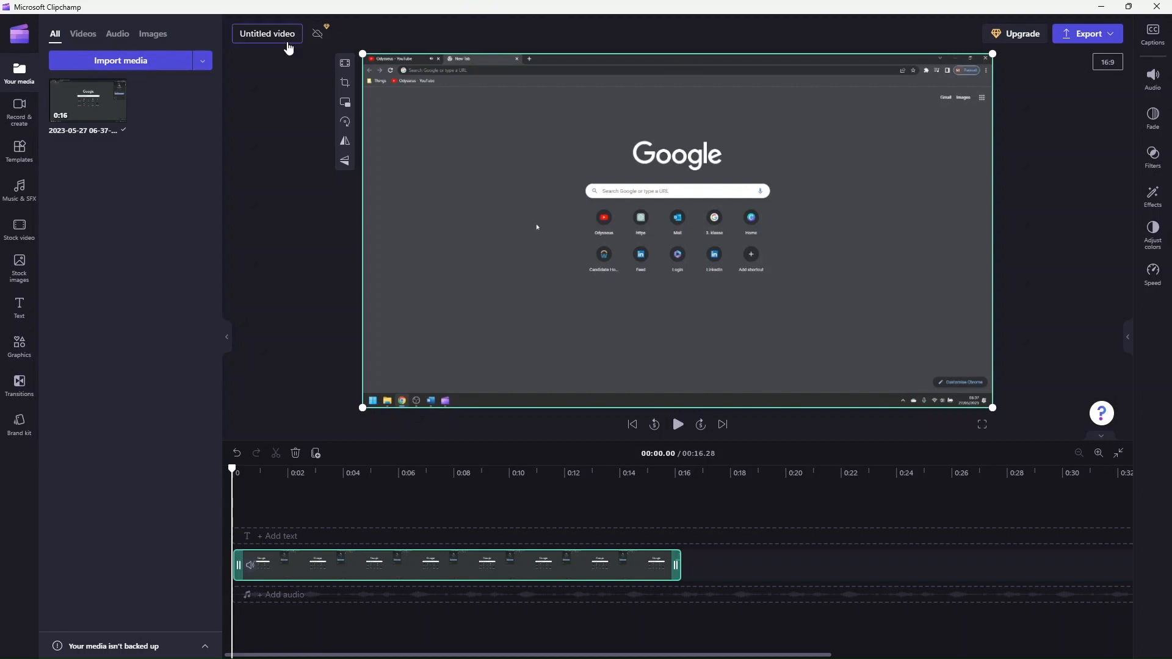
# Rename the video project as Test
pyautogui.click(288, 43)
pyautogui.write('Test')
pyautogui.press('Return')
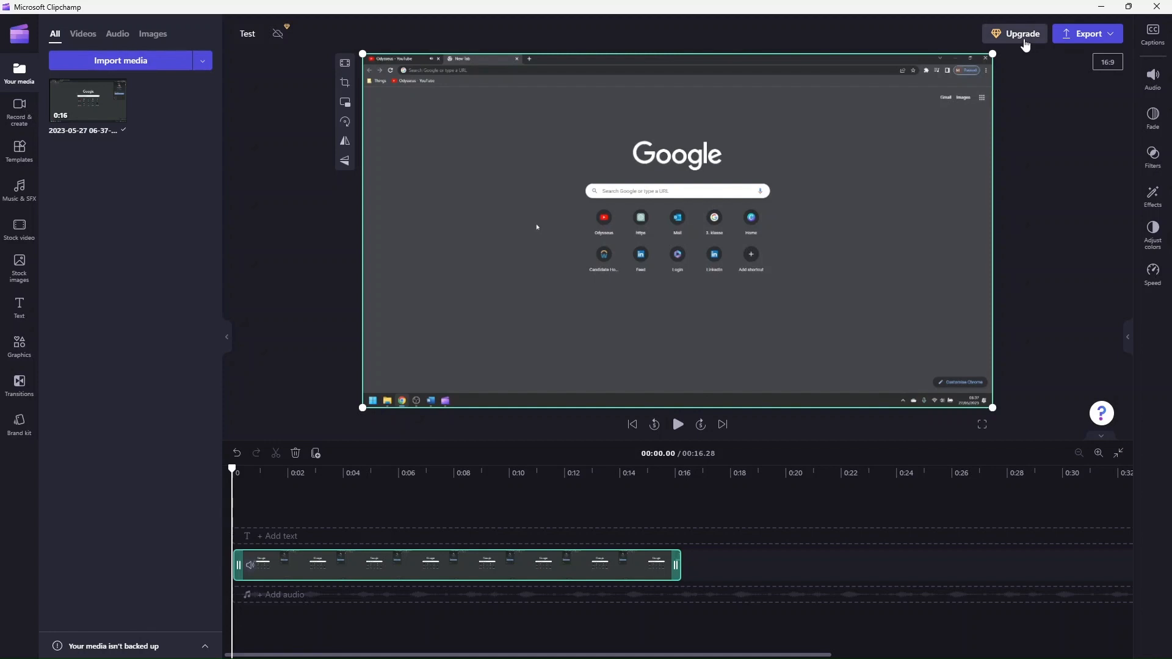
# Examine the export quality choices and the aspect ratio choices without changing either
pyautogui.click(1111, 35)
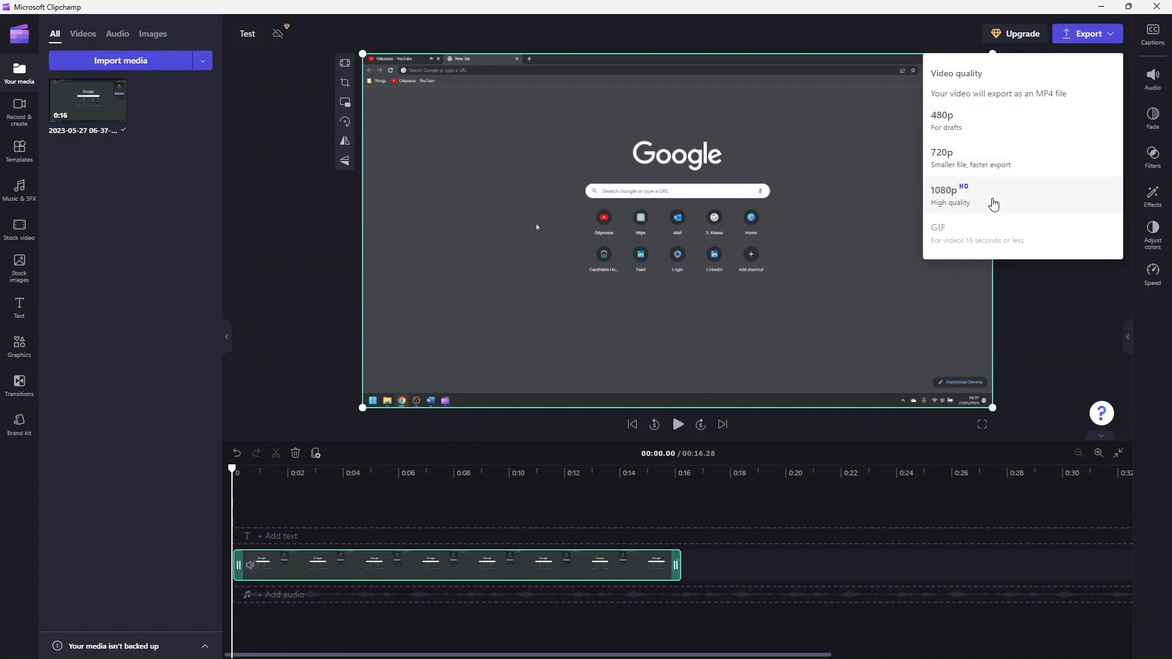
pyautogui.click(1114, 34)
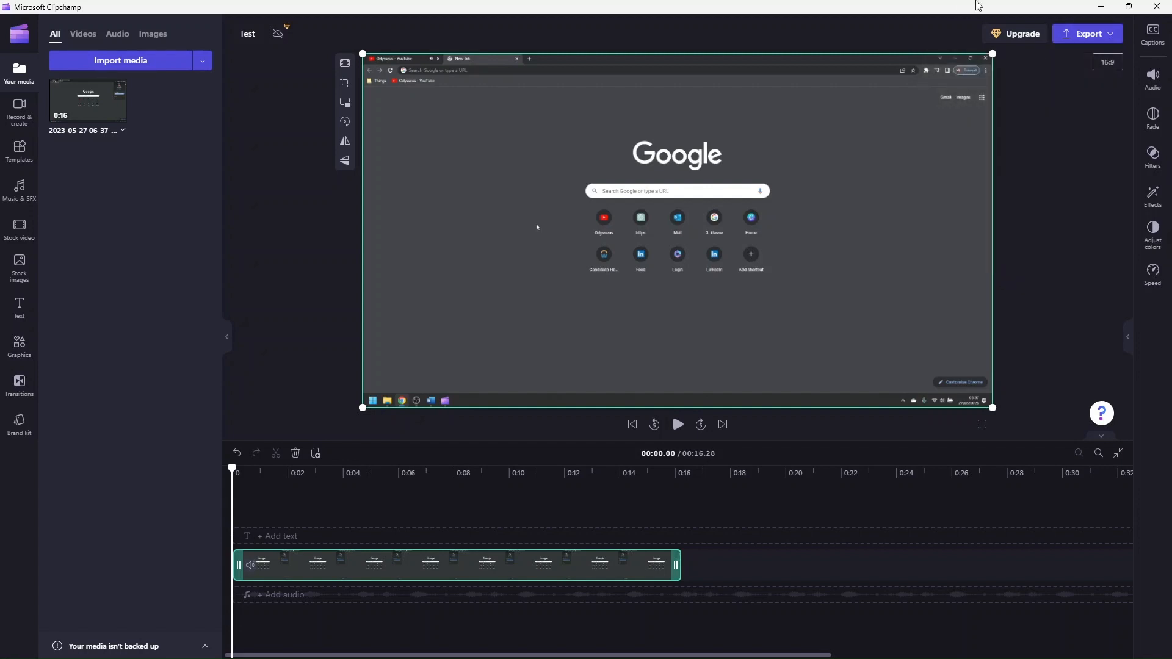
pyautogui.click(1109, 68)
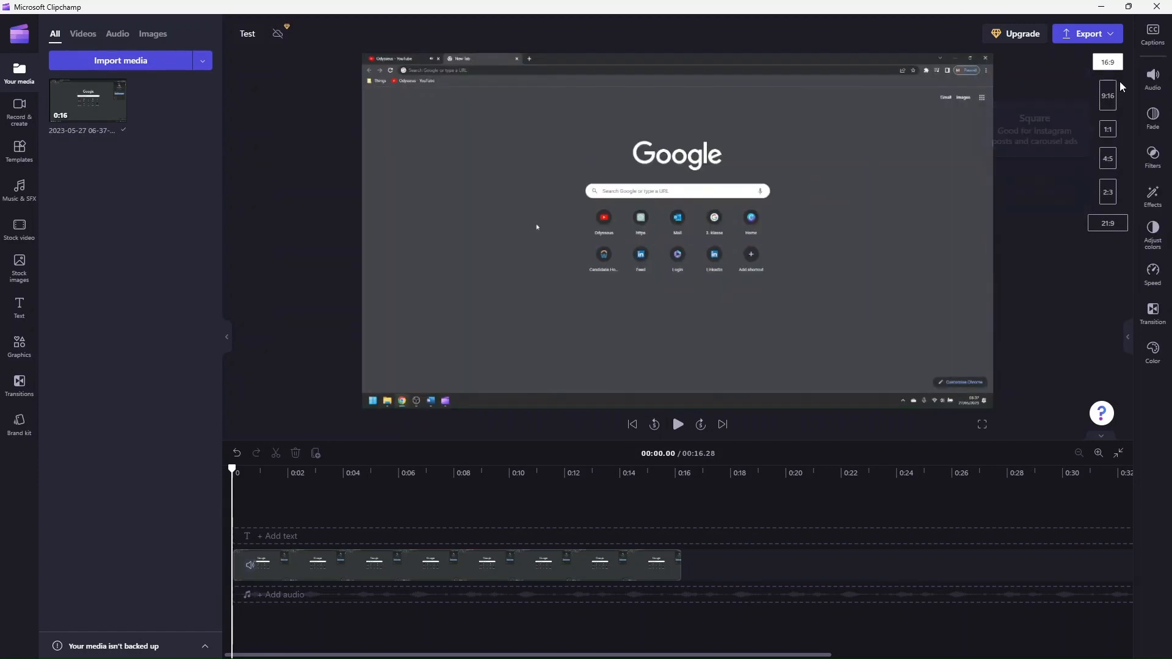
pyautogui.click(1116, 67)
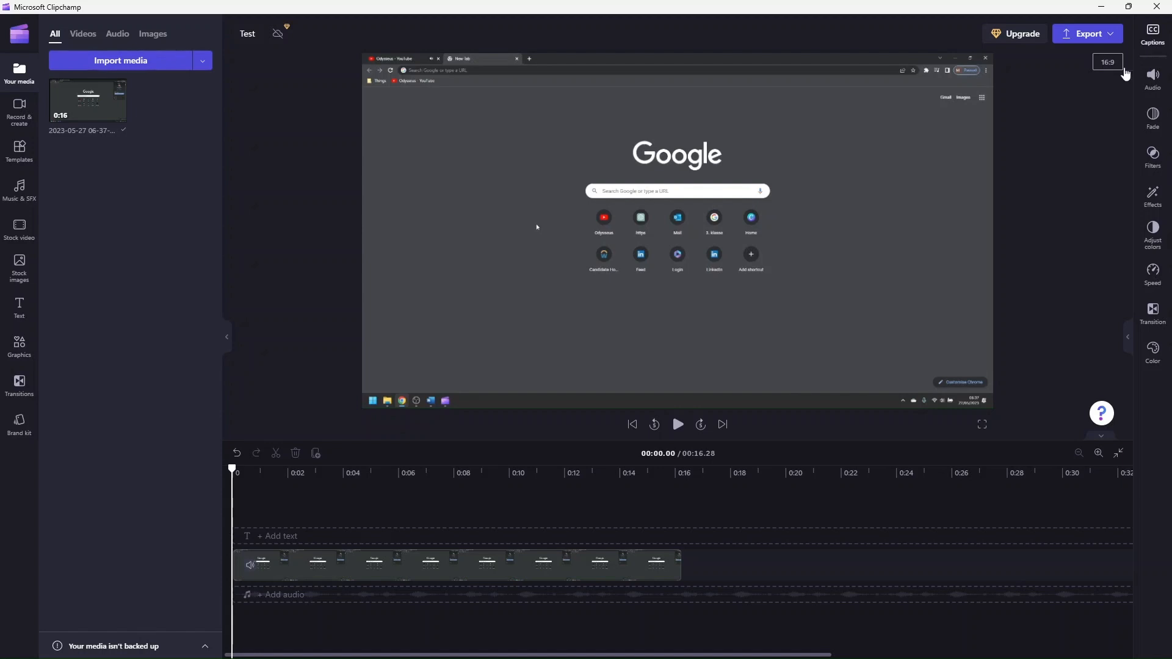
# Examine the auto-captions language settings and cancel without turning captions on
pyautogui.click(1151, 38)
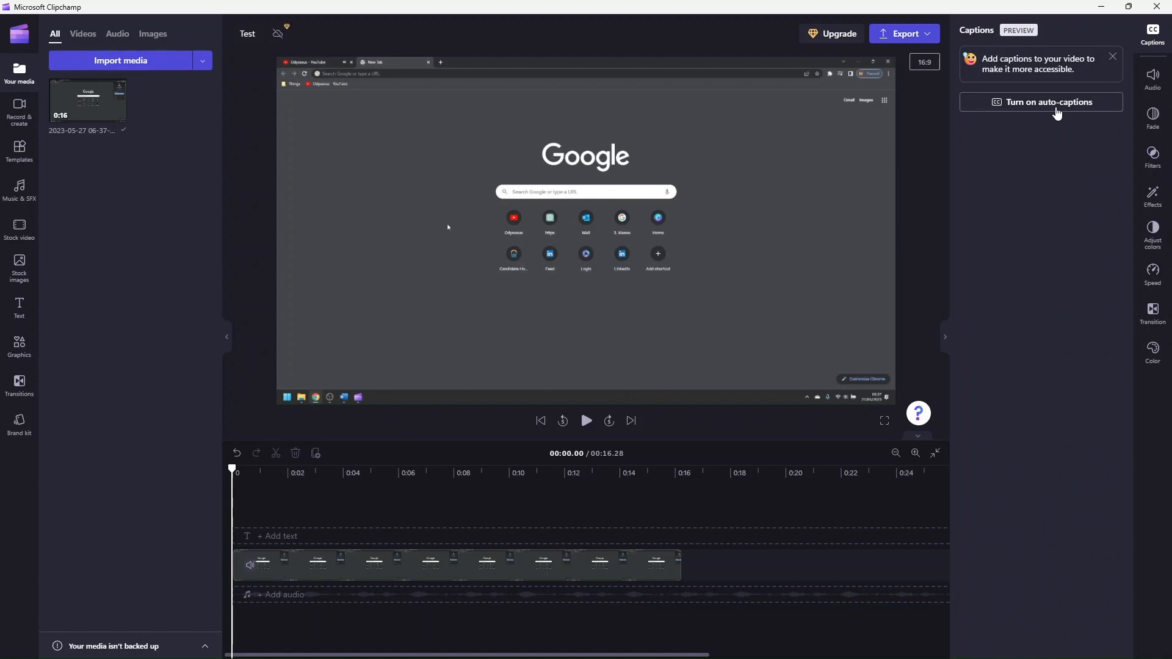
pyautogui.click(1057, 114)
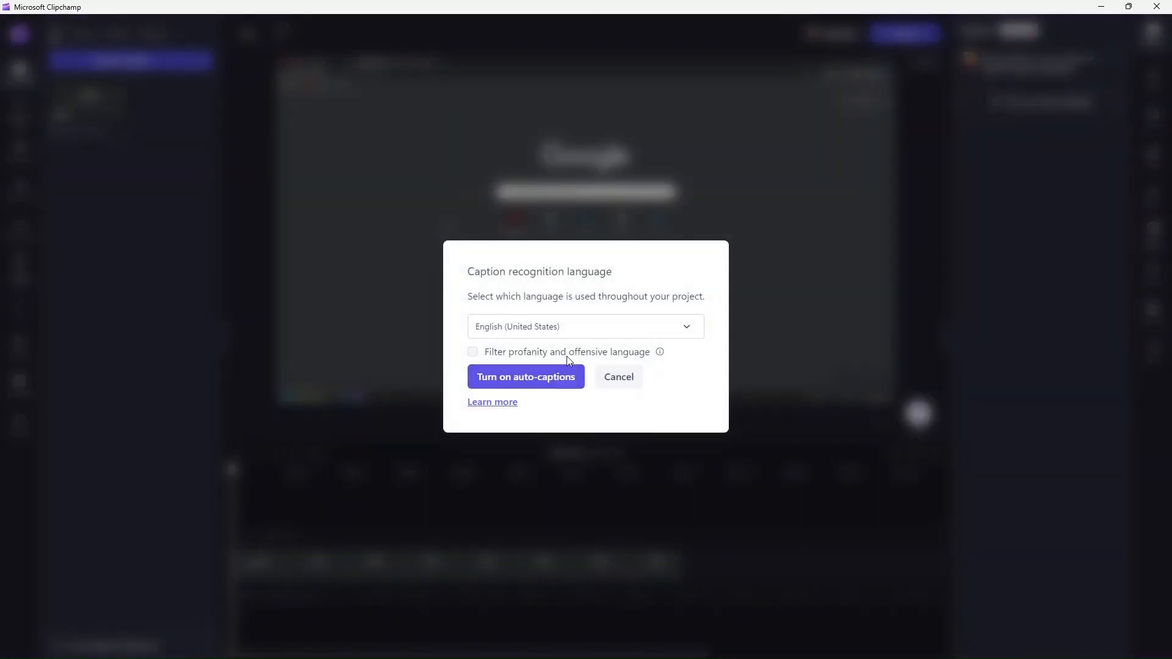
pyautogui.click(631, 378)
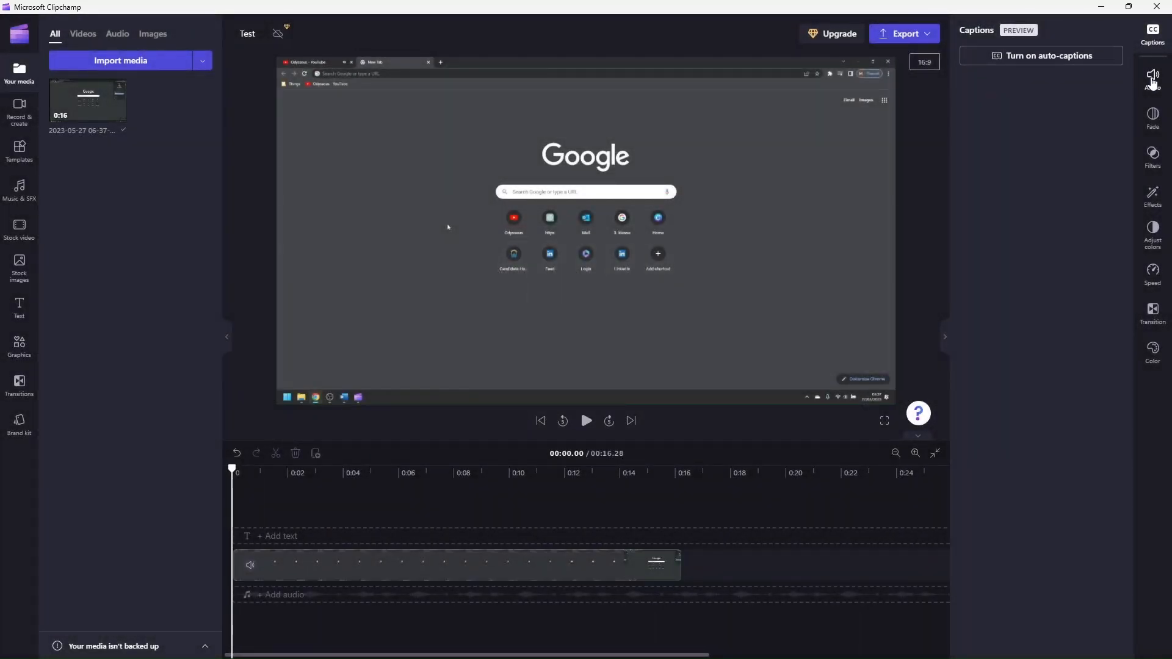
# Select the video clip and examine its audio, fade, filter and effect settings
pyautogui.click(1152, 81)
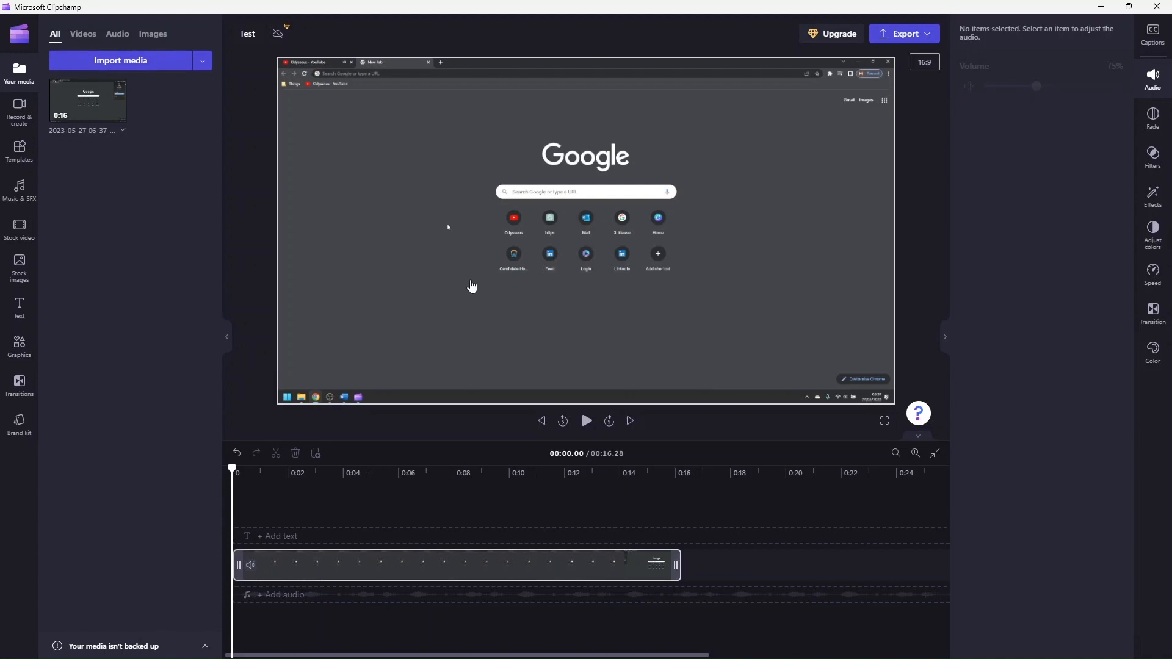
pyautogui.click(472, 285)
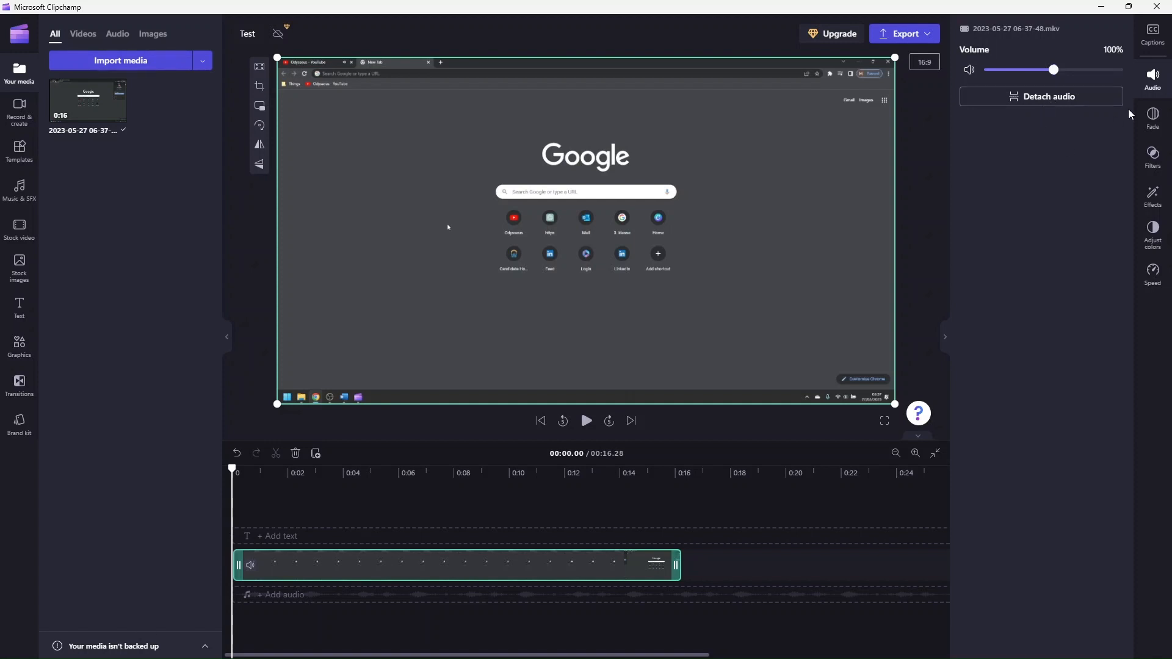
pyautogui.click(1153, 78)
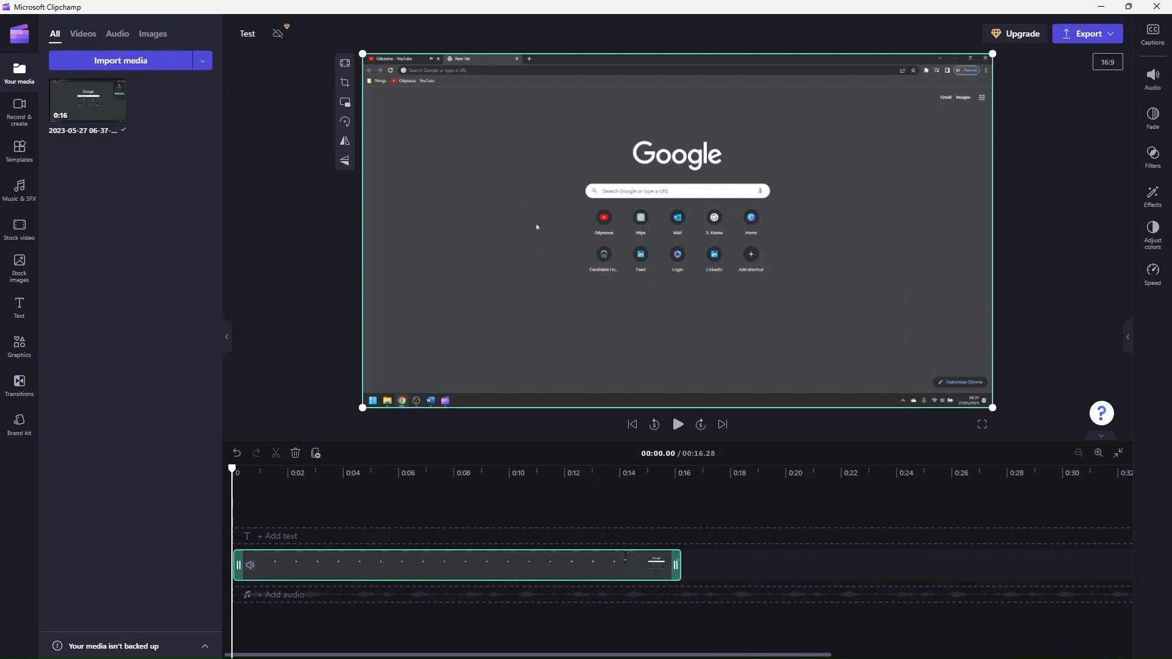
pyautogui.click(1157, 125)
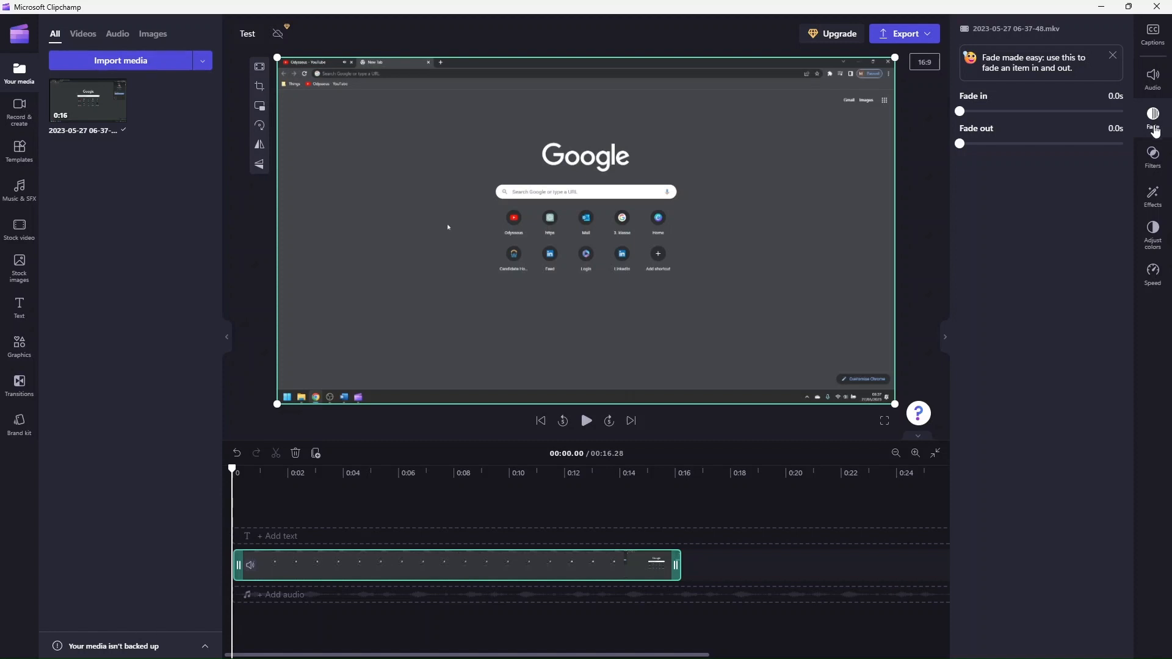
pyautogui.click(1149, 159)
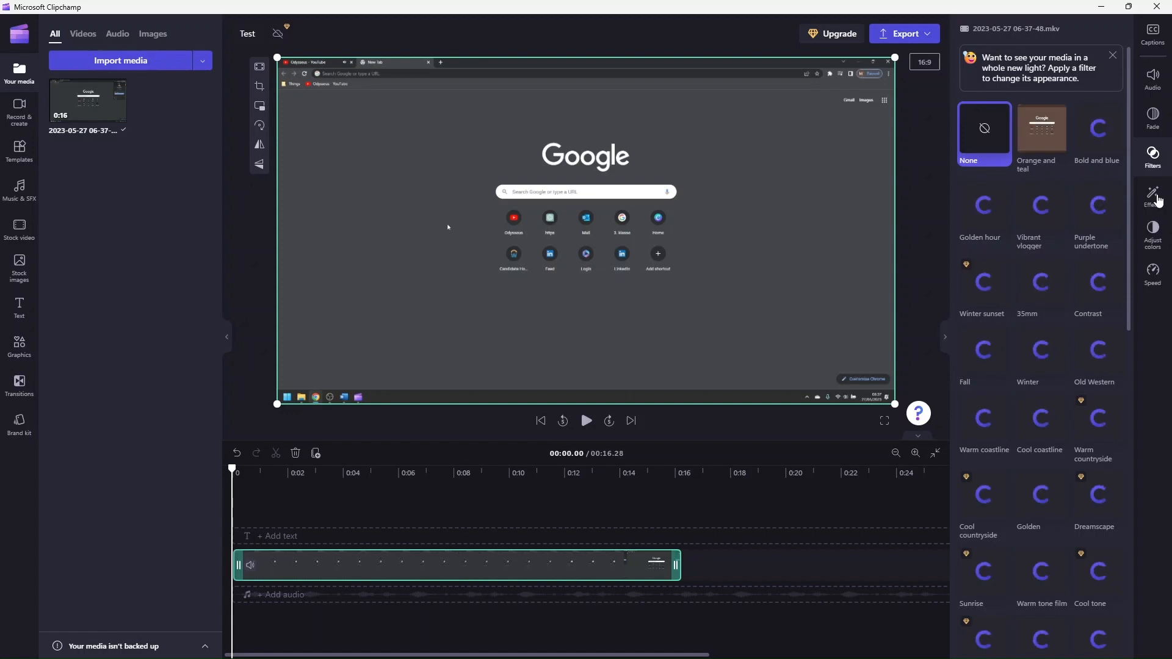
pyautogui.click(1156, 196)
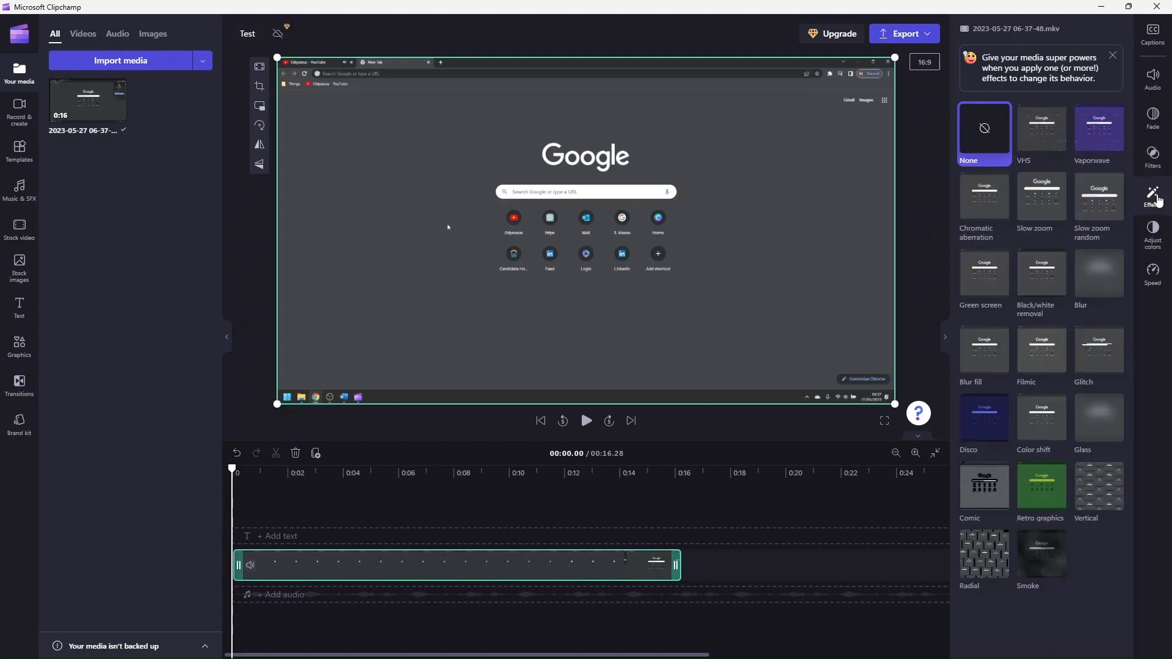
# Examine the selected clip's colour adjustment and speed settings without changing them
pyautogui.click(1144, 242)
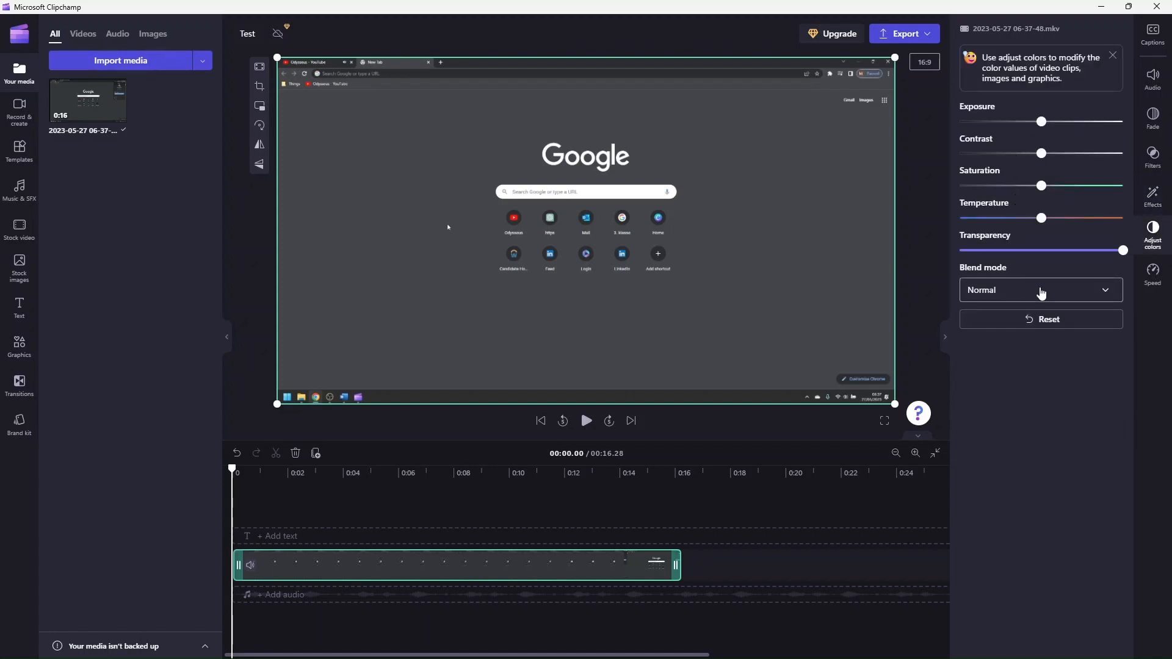
pyautogui.click(1159, 284)
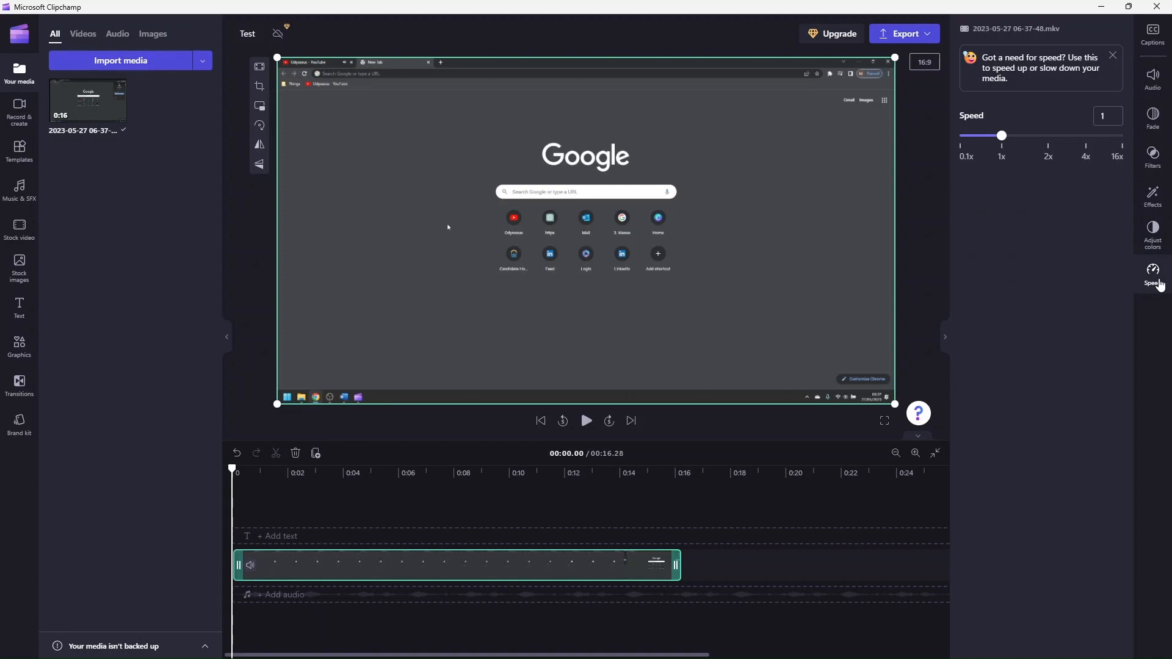
pyautogui.click(1156, 276)
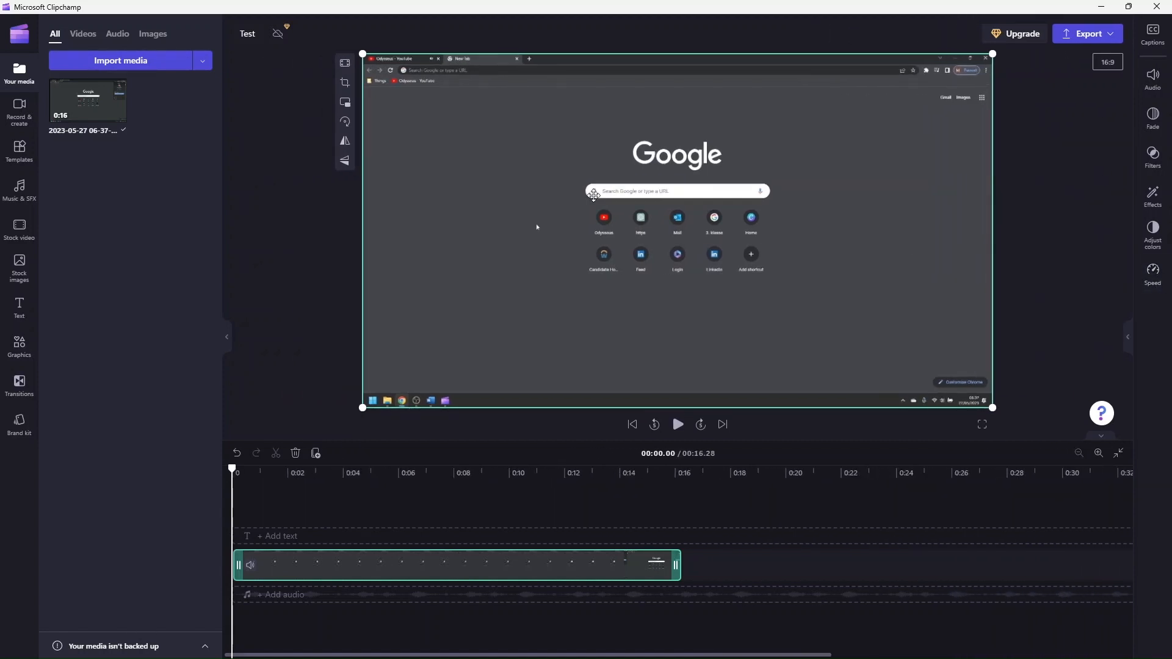
# Review the imported media and the record and create options, and examine the text-to-speech settings without generating speech
pyautogui.click(26, 83)
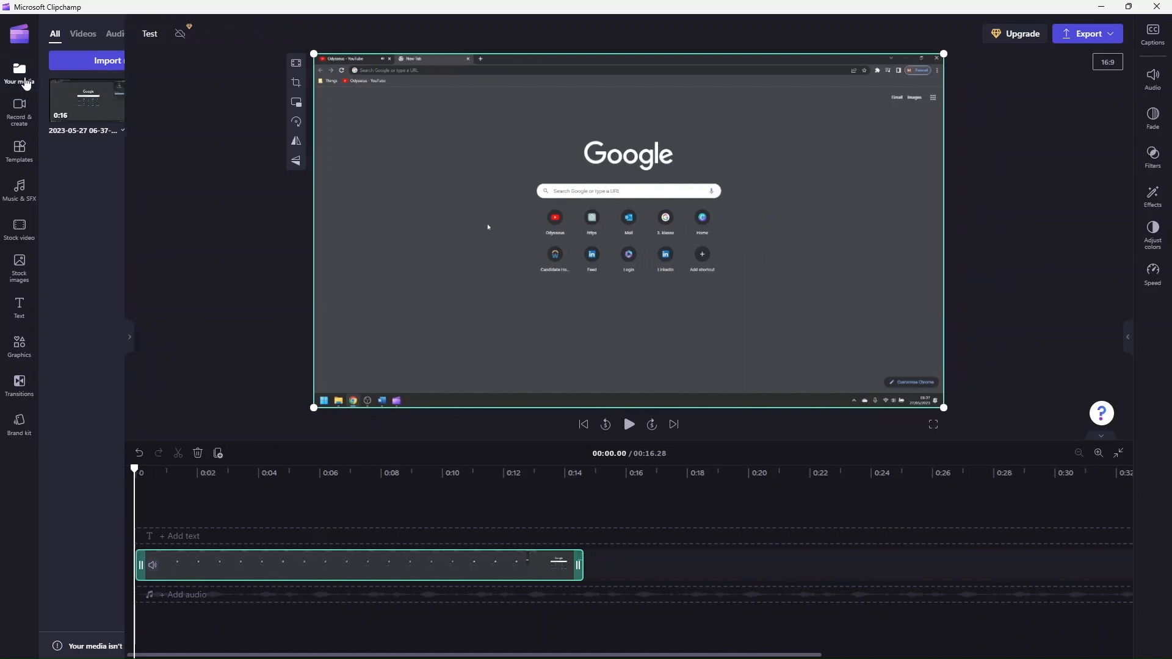
pyautogui.click(26, 79)
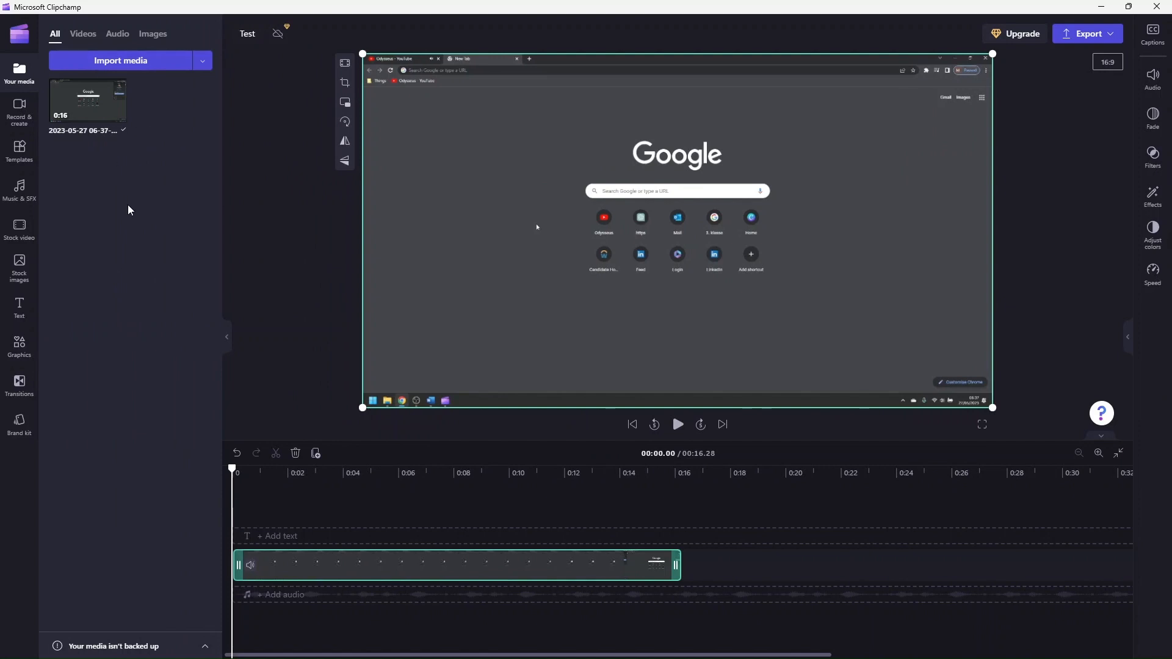
pyautogui.click(23, 114)
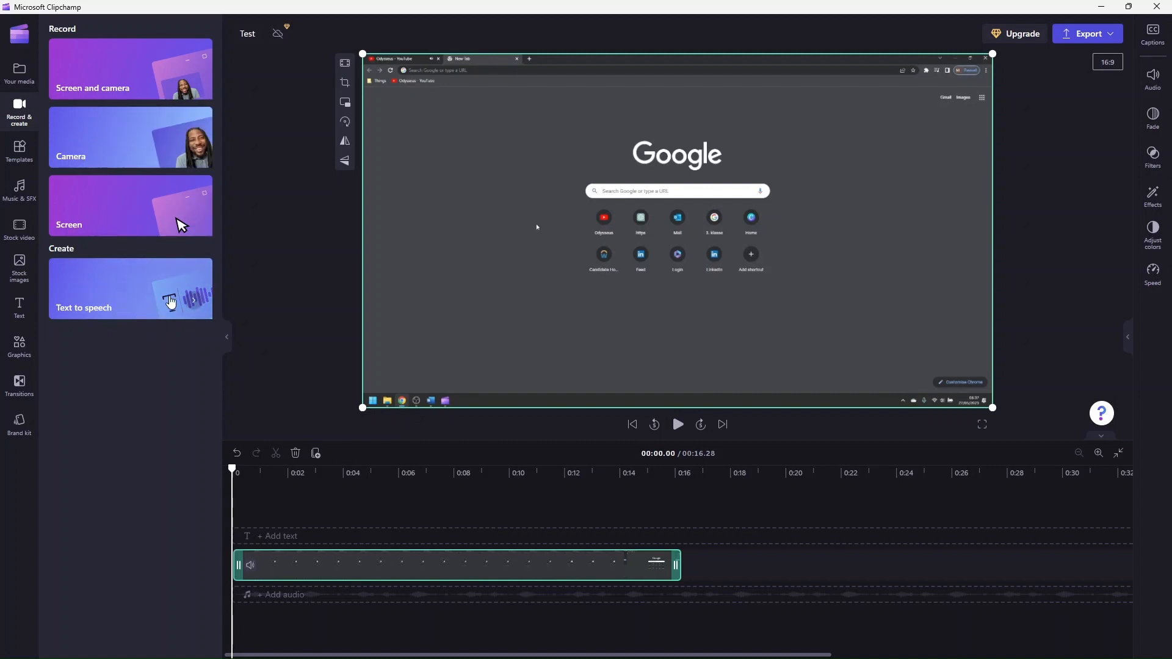
pyautogui.click(119, 298)
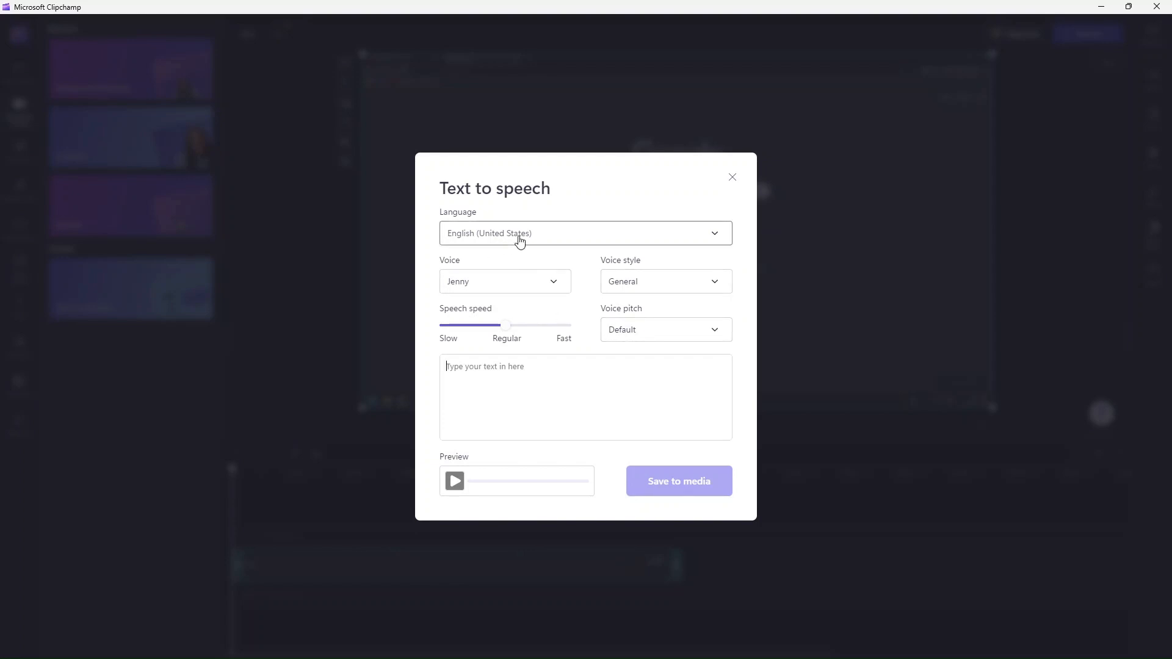
pyautogui.click(733, 179)
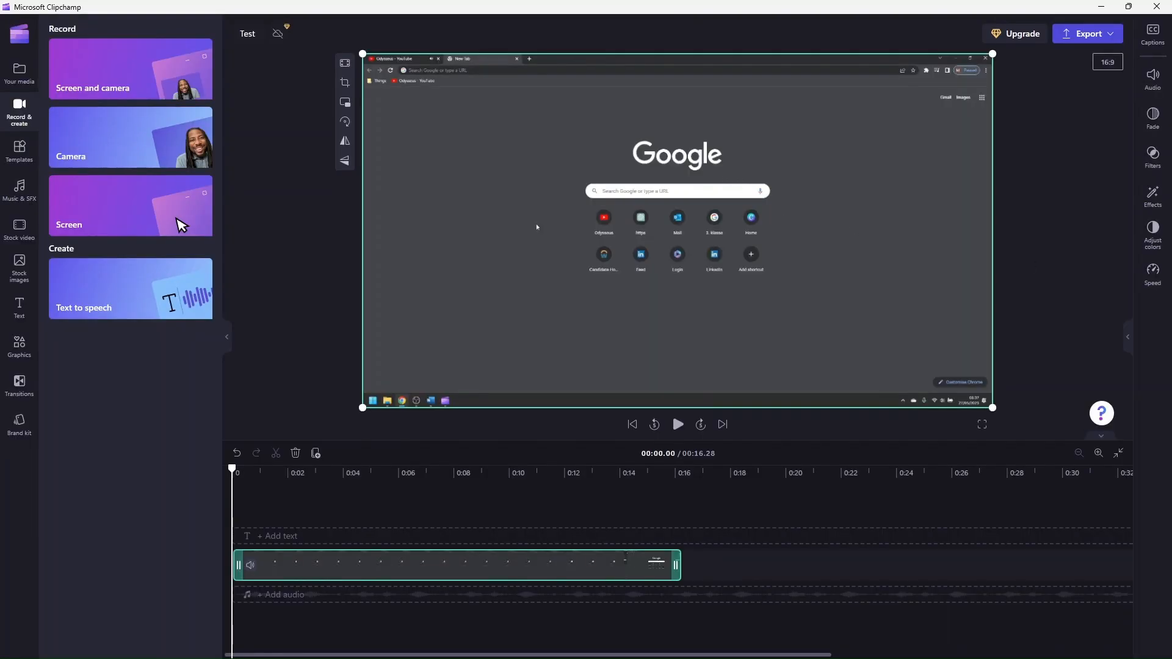
# Browse the templates, the music and sound effects, and the stock video backgrounds, subscribe panels and overlays
pyautogui.click(19, 149)
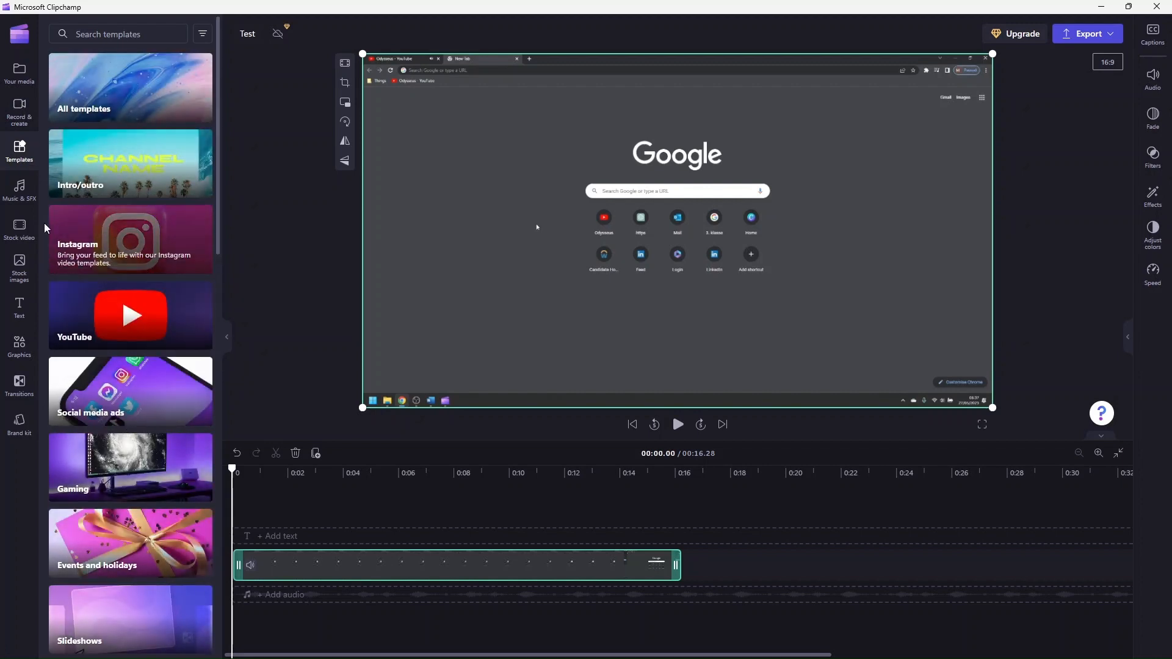
pyautogui.click(21, 190)
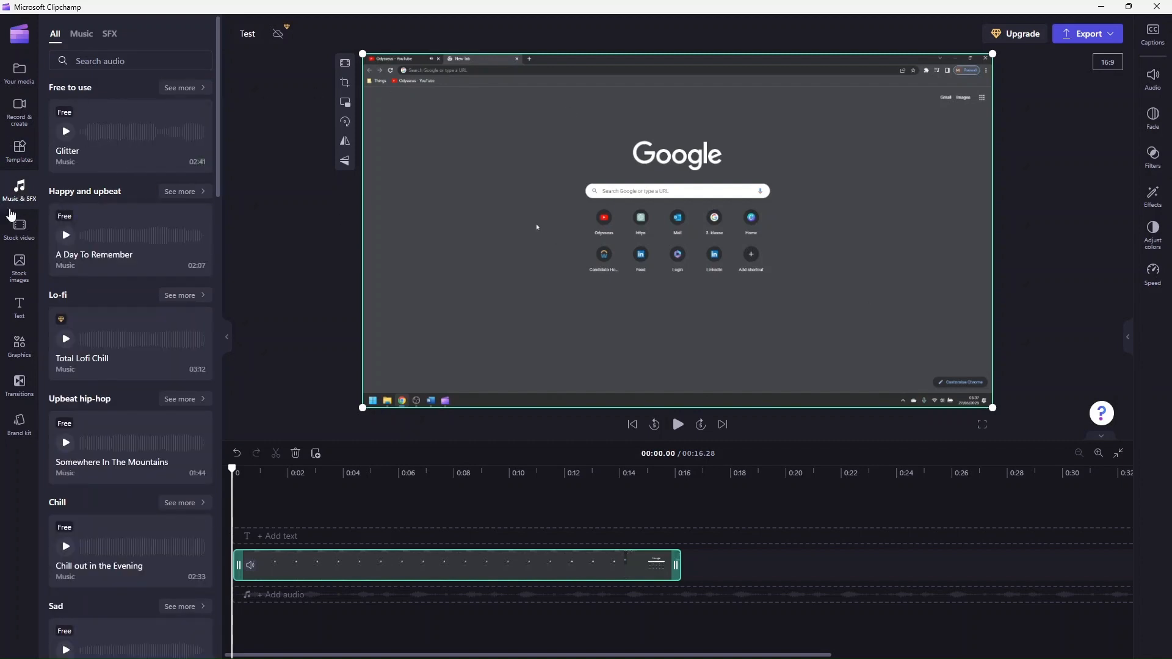
pyautogui.click(20, 229)
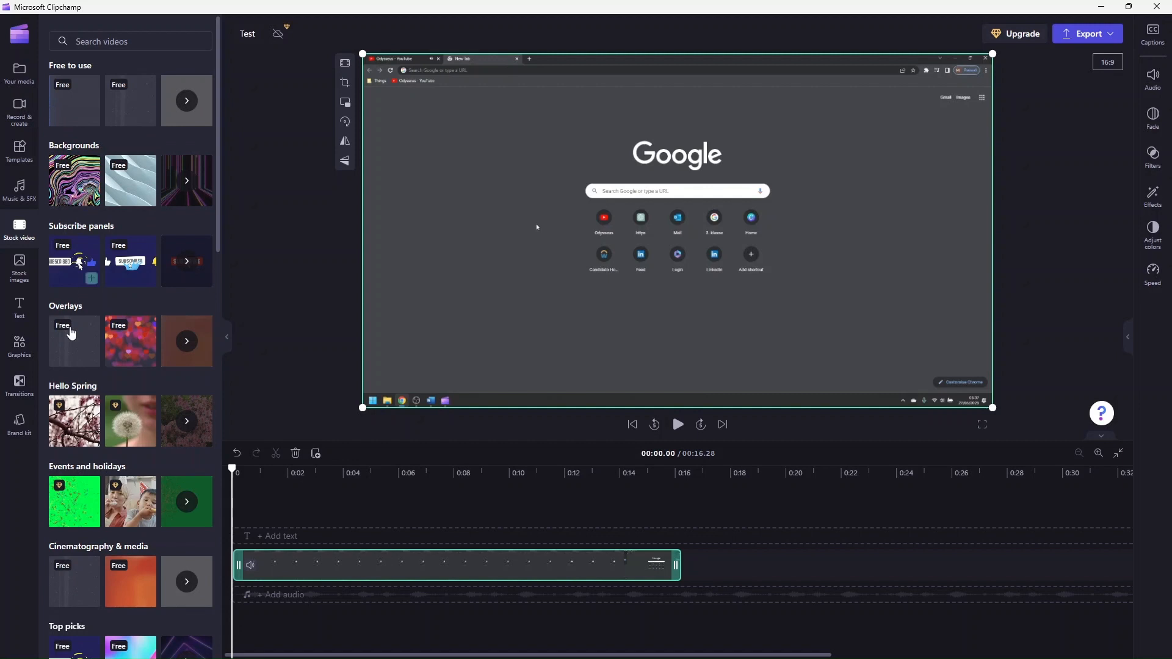
pyautogui.moveTo(71, 334)
pyautogui.moveTo(76, 191)
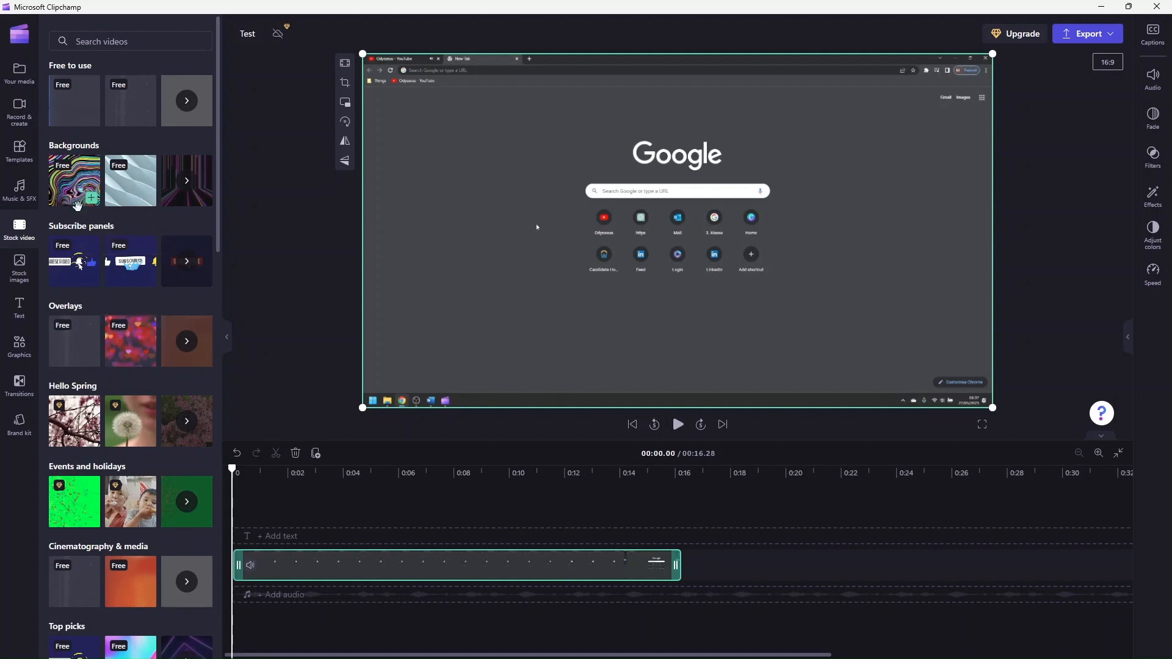
pyautogui.moveTo(84, 264)
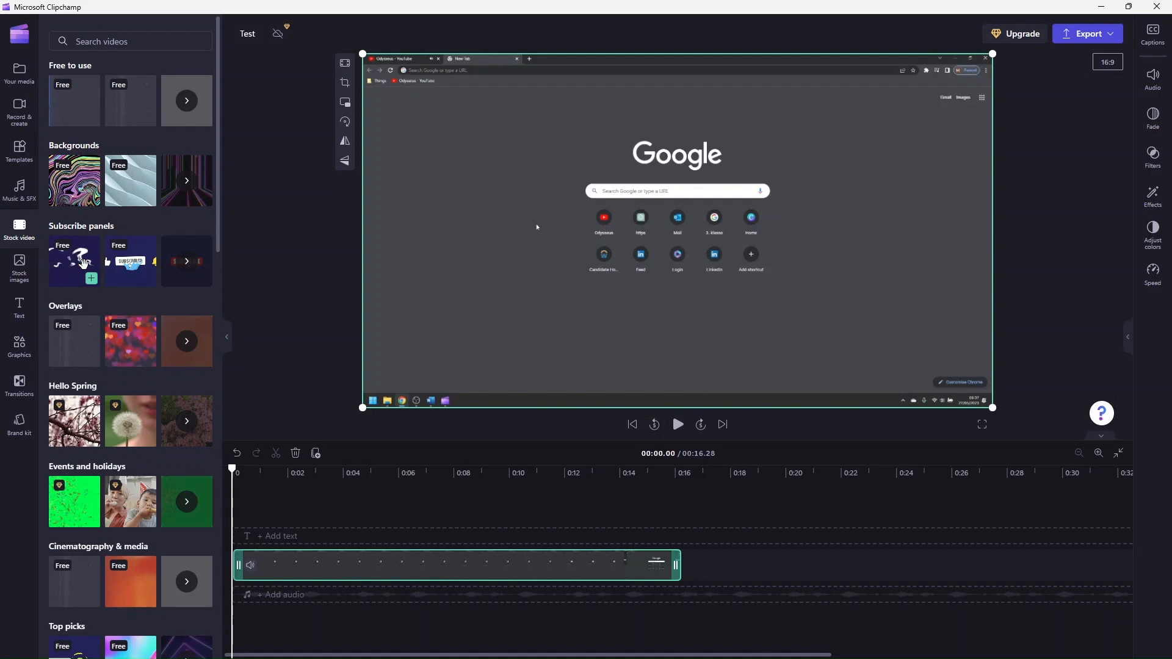
# Browse the stock images, text styles, graphics, transitions and brand kit, and return to the project's media
pyautogui.click(19, 269)
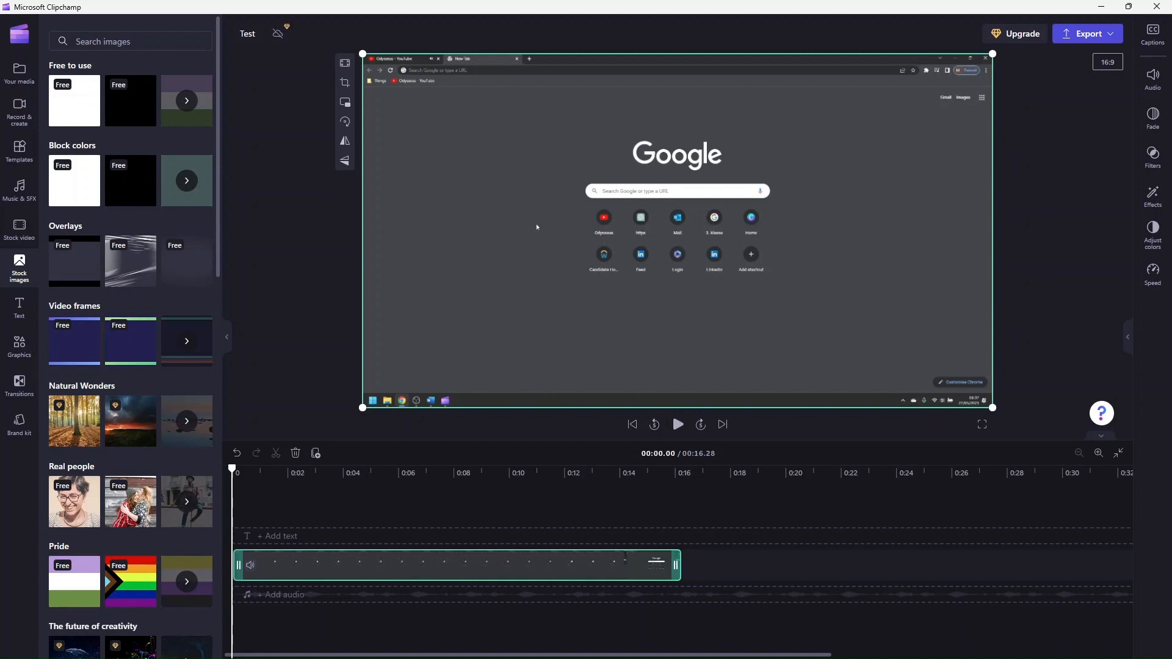
pyautogui.click(19, 310)
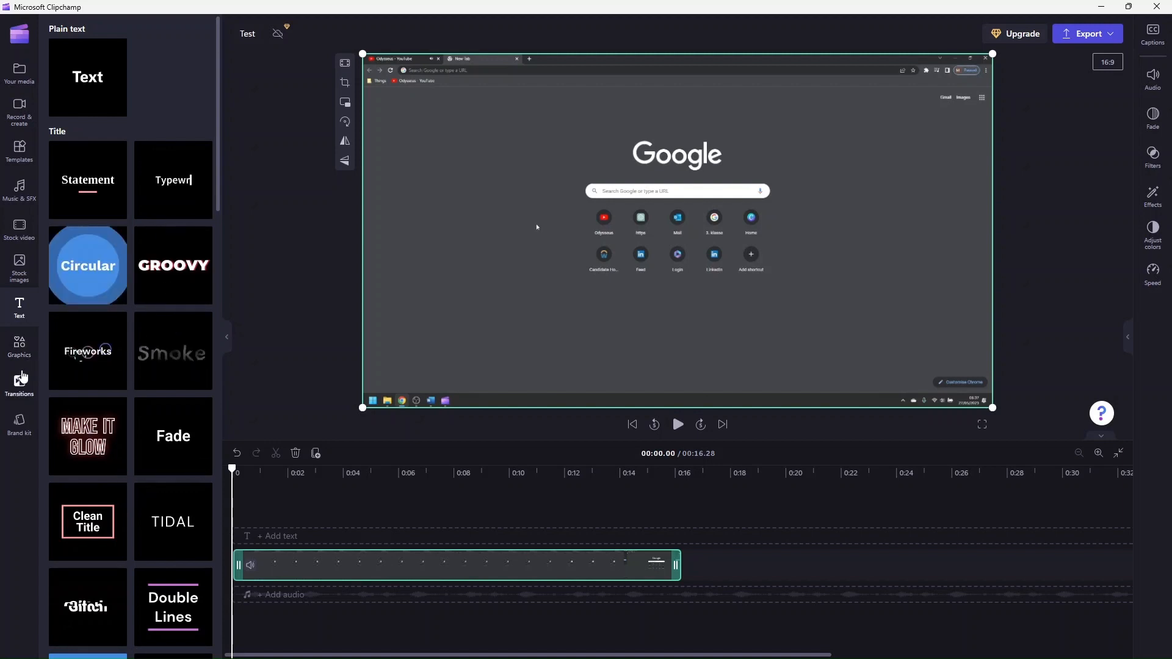
pyautogui.click(24, 350)
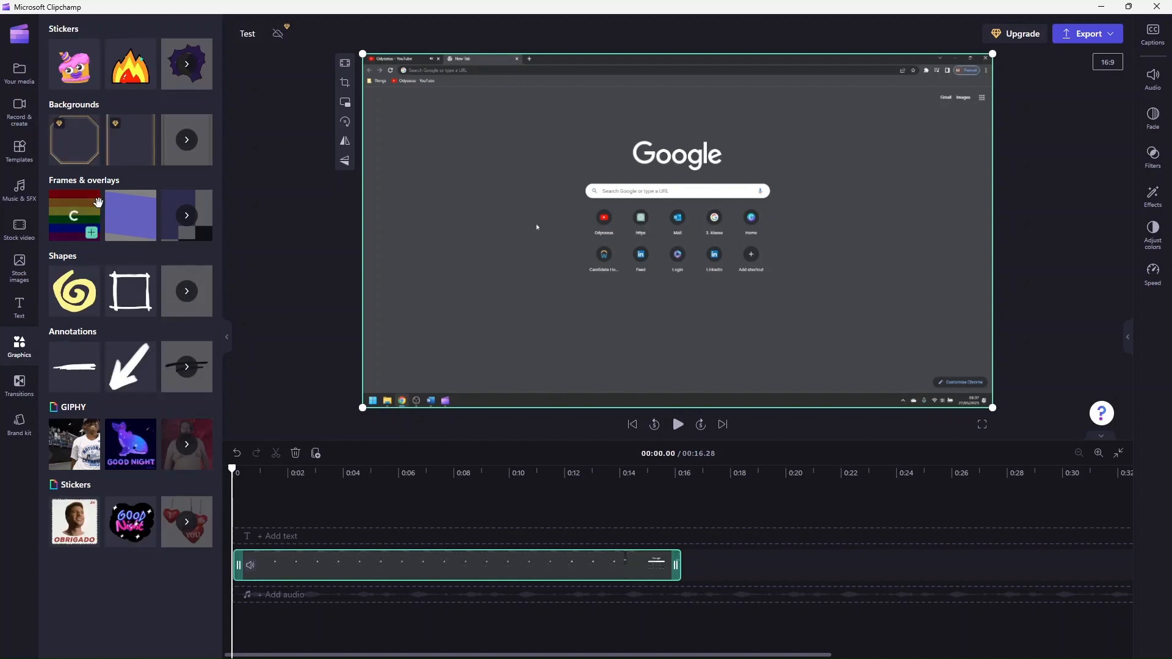
pyautogui.click(20, 398)
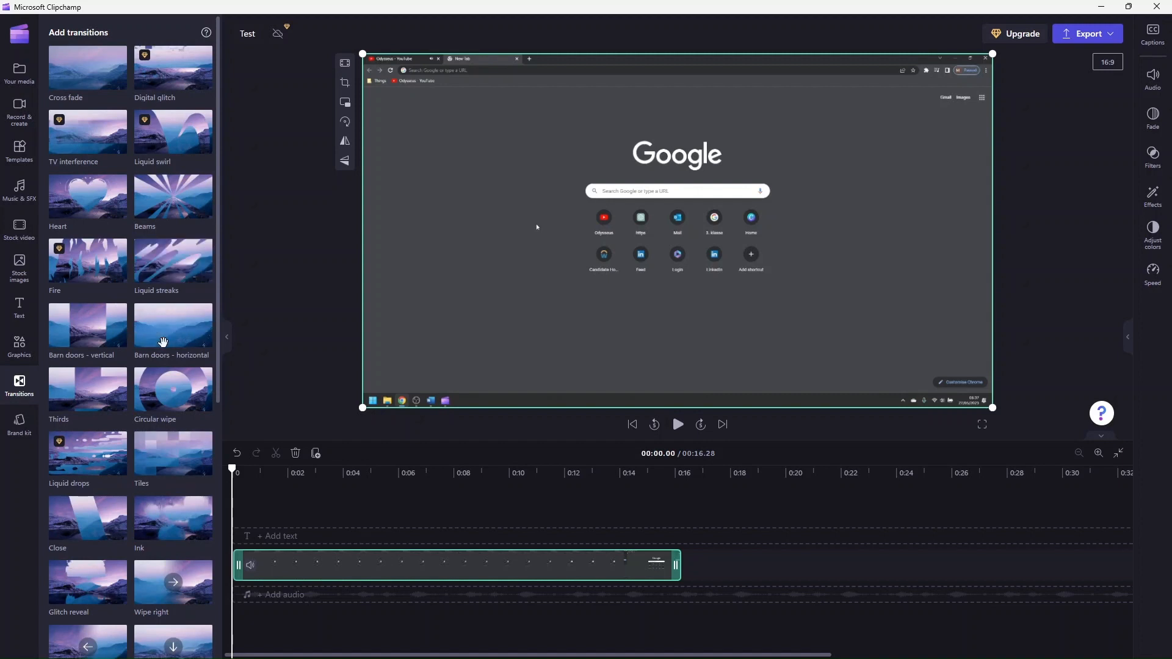
pyautogui.click(22, 433)
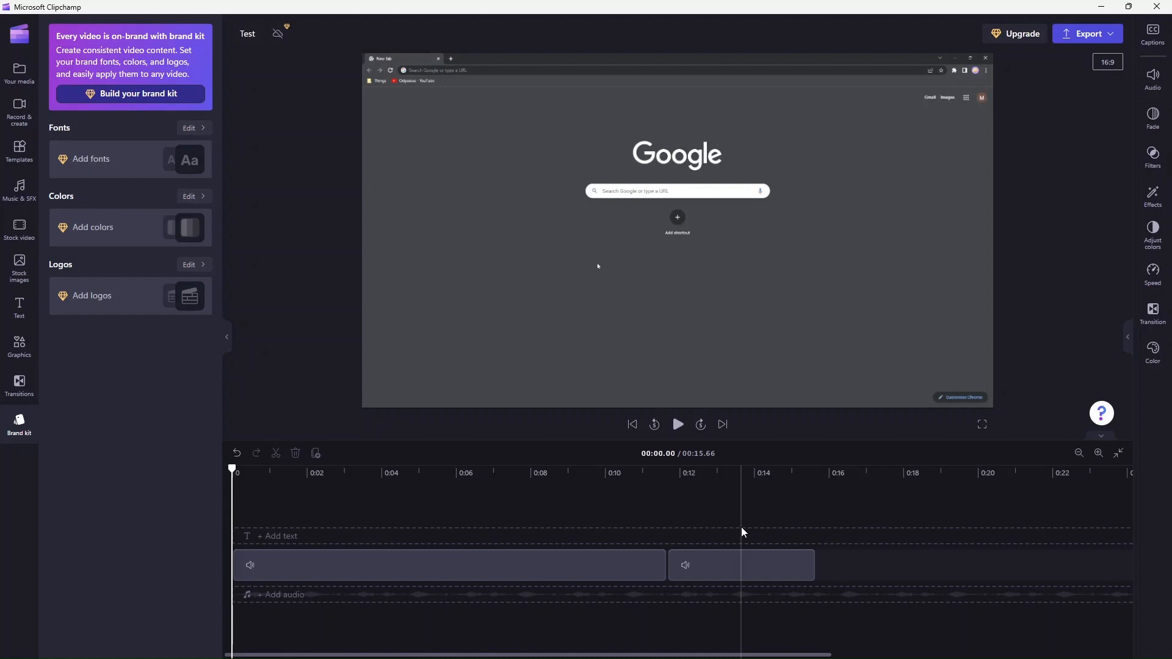
pyautogui.click(20, 80)
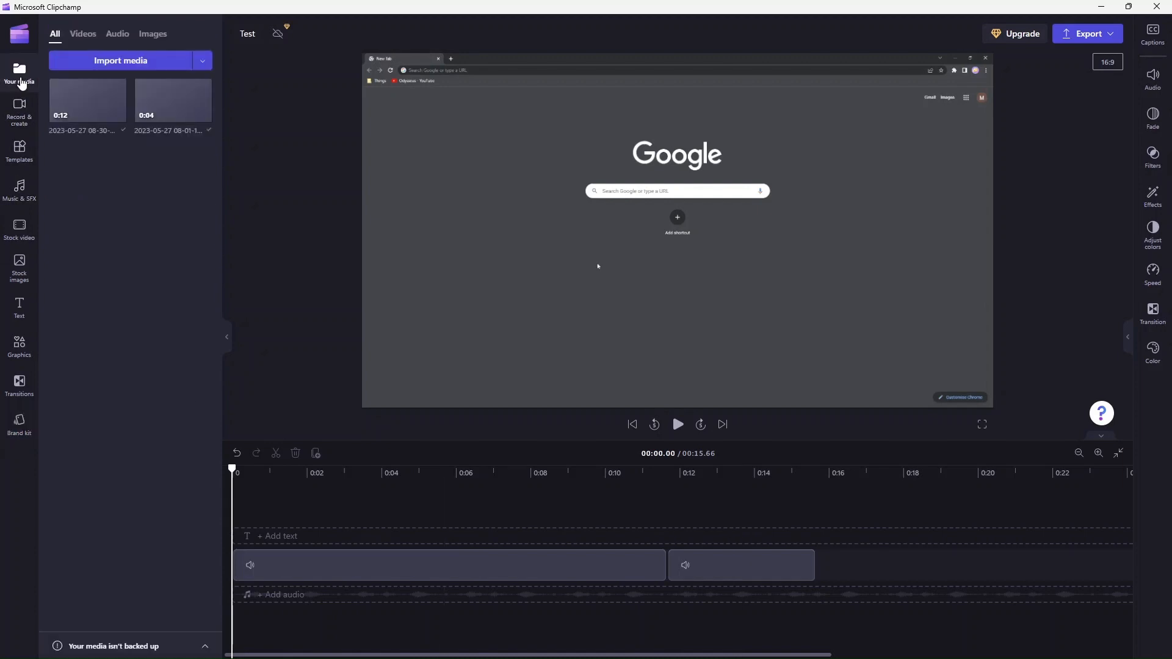
pyautogui.click(635, 564)
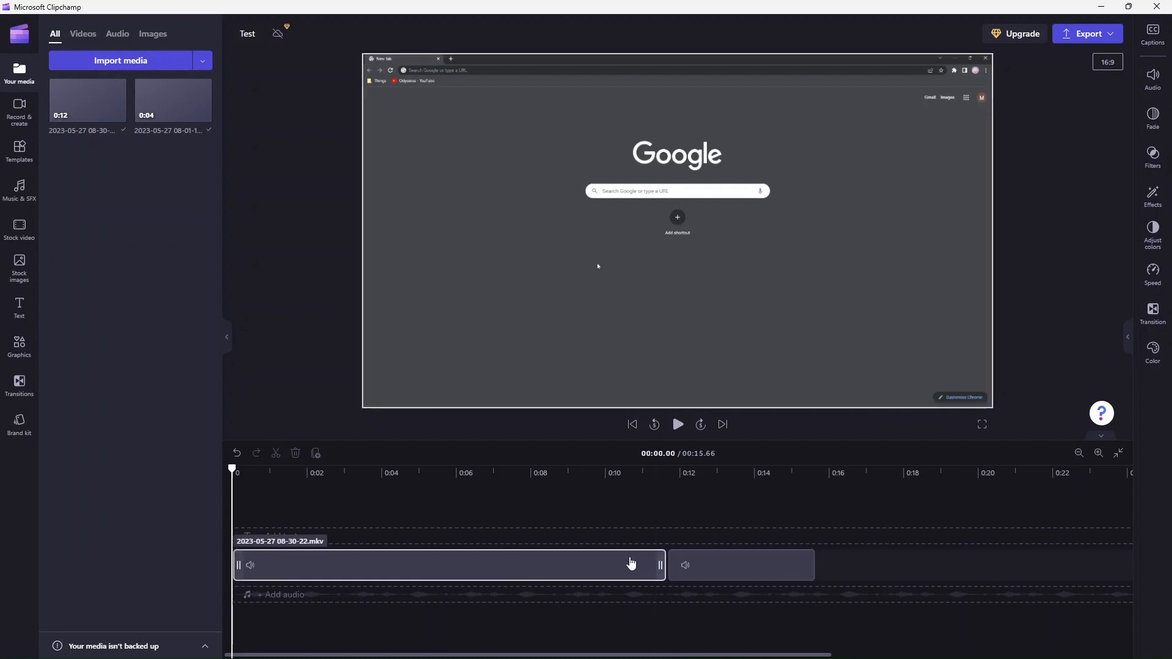
pyautogui.hotkey('alt', 'Tab')
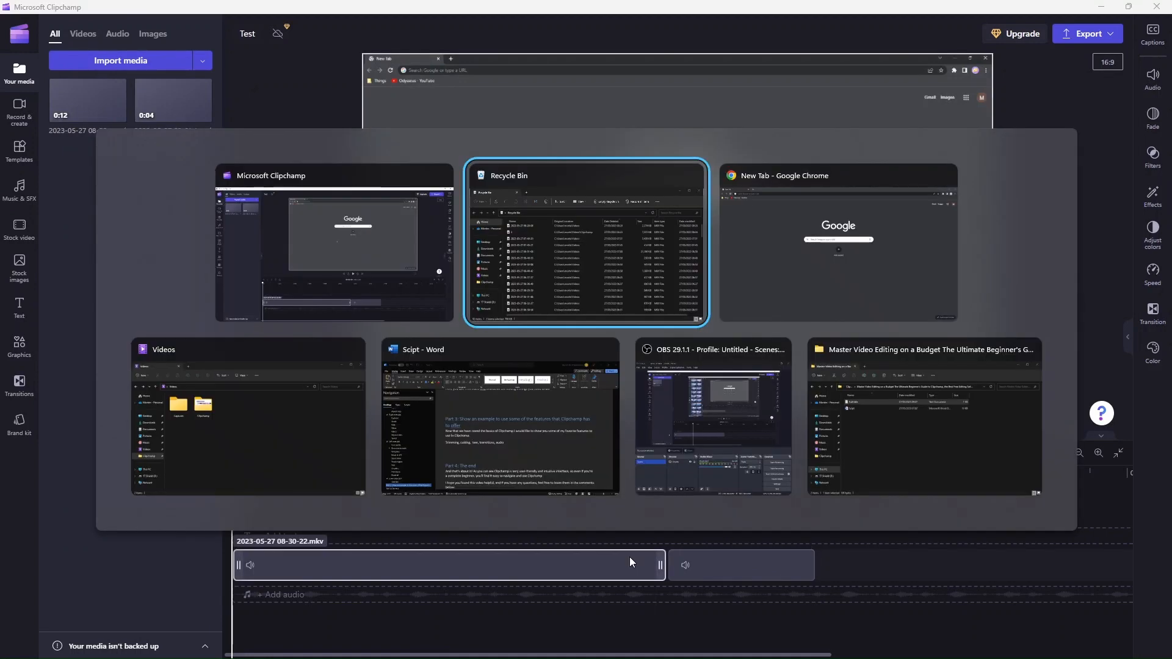
pyautogui.hotkey('alt', 'Tab')
pyautogui.hotkey('alt', 'Tab')
pyautogui.hotkey('alt', 'Tab')
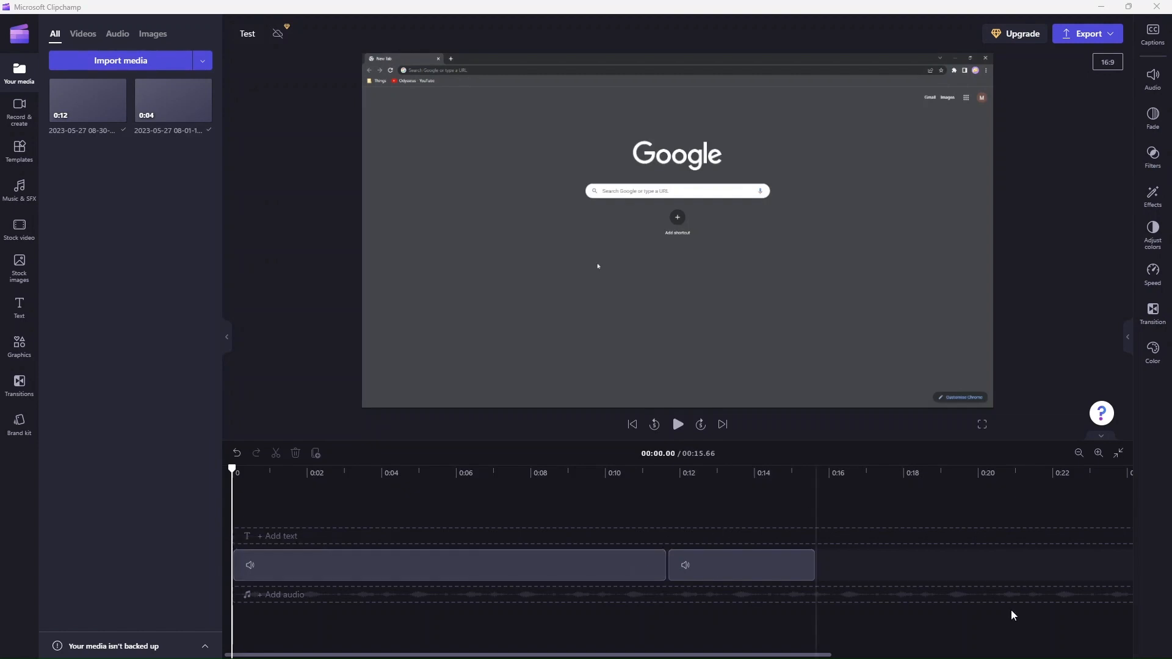
# Play the project across the cut between the two timeline clips to preview it without a transition
pyautogui.click(513, 568)
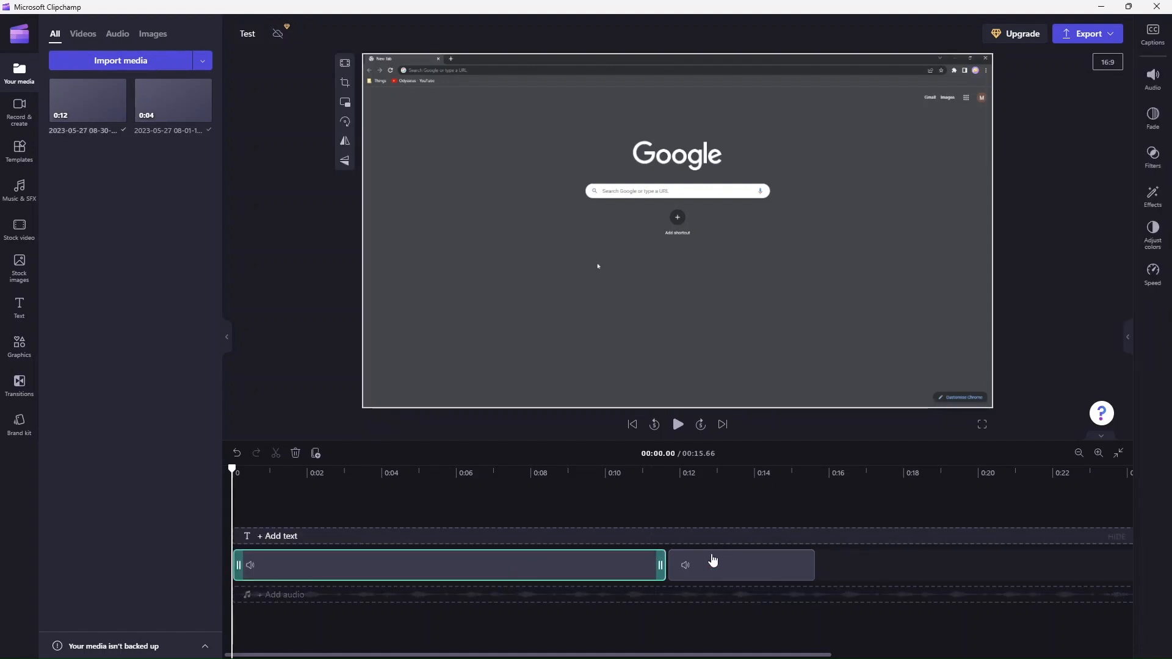
pyautogui.click(715, 559)
pyautogui.click(678, 426)
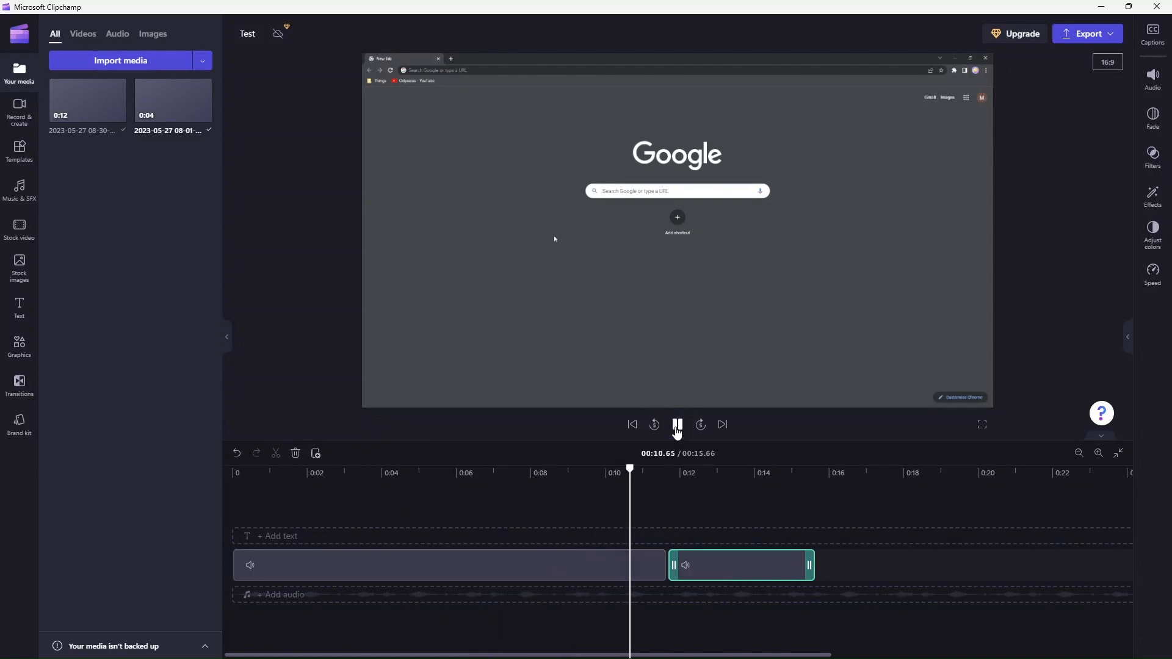
pyautogui.click(677, 426)
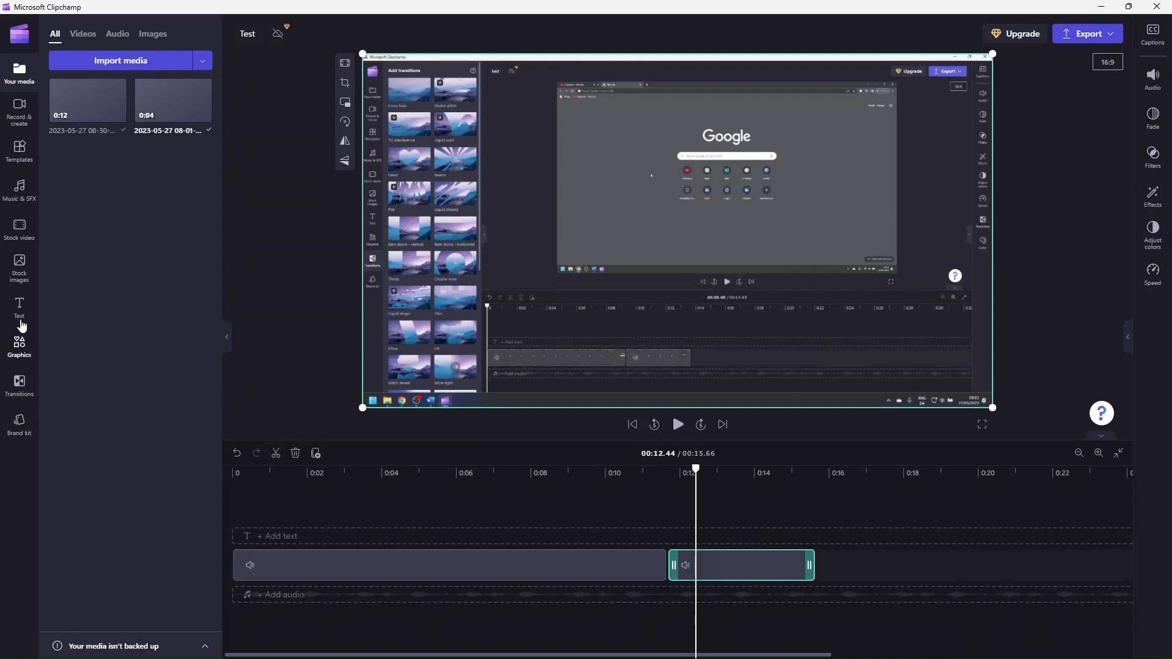
# Add the Beams transition between the two timeline clips and play back the change from the first to the second
pyautogui.click(19, 389)
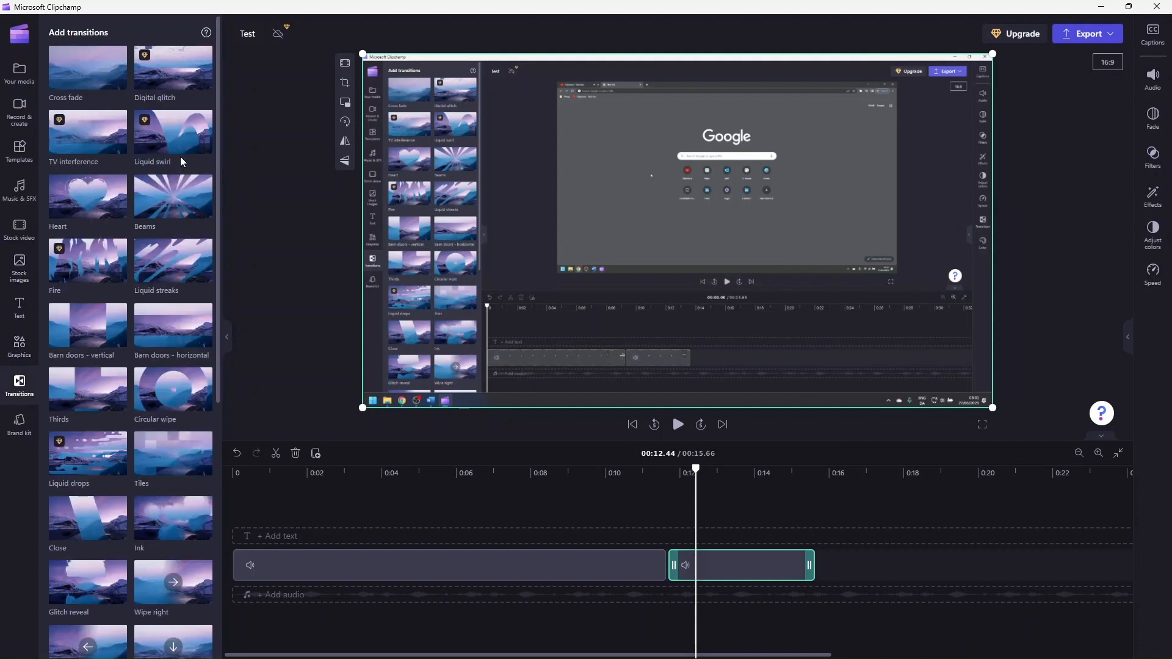
pyautogui.moveTo(168, 198)
pyautogui.mouseDown()
pyautogui.moveTo(381, 378)
pyautogui.moveTo(670, 565)
pyautogui.mouseUp()
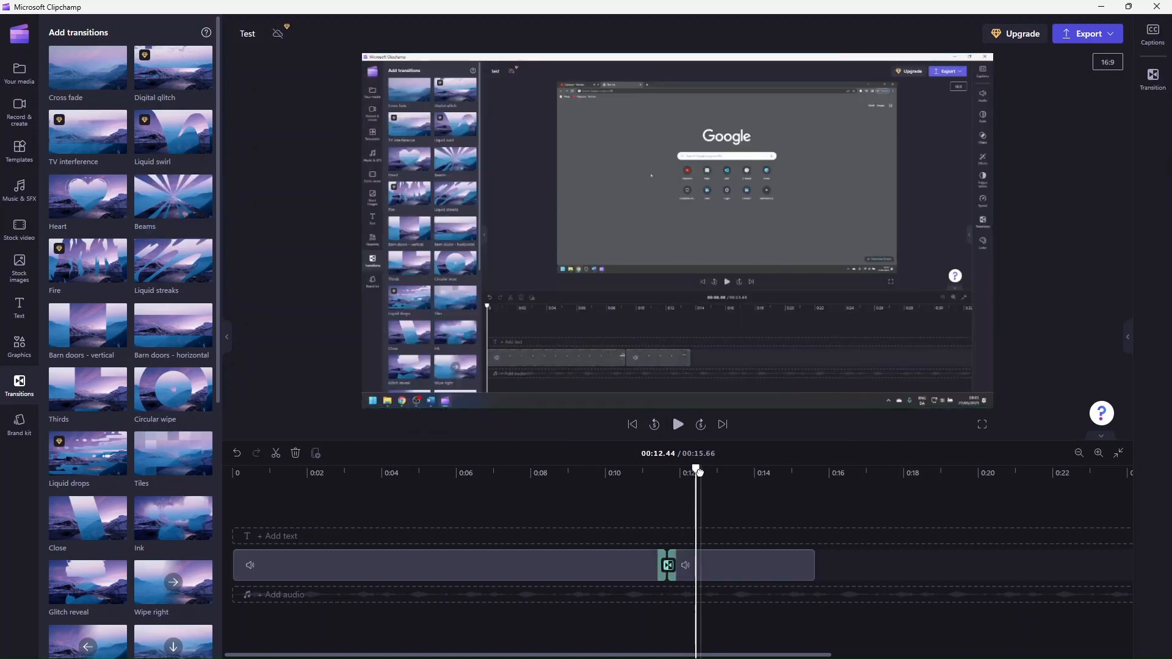
pyautogui.moveTo(677, 473); pyautogui.dragTo(629, 473)
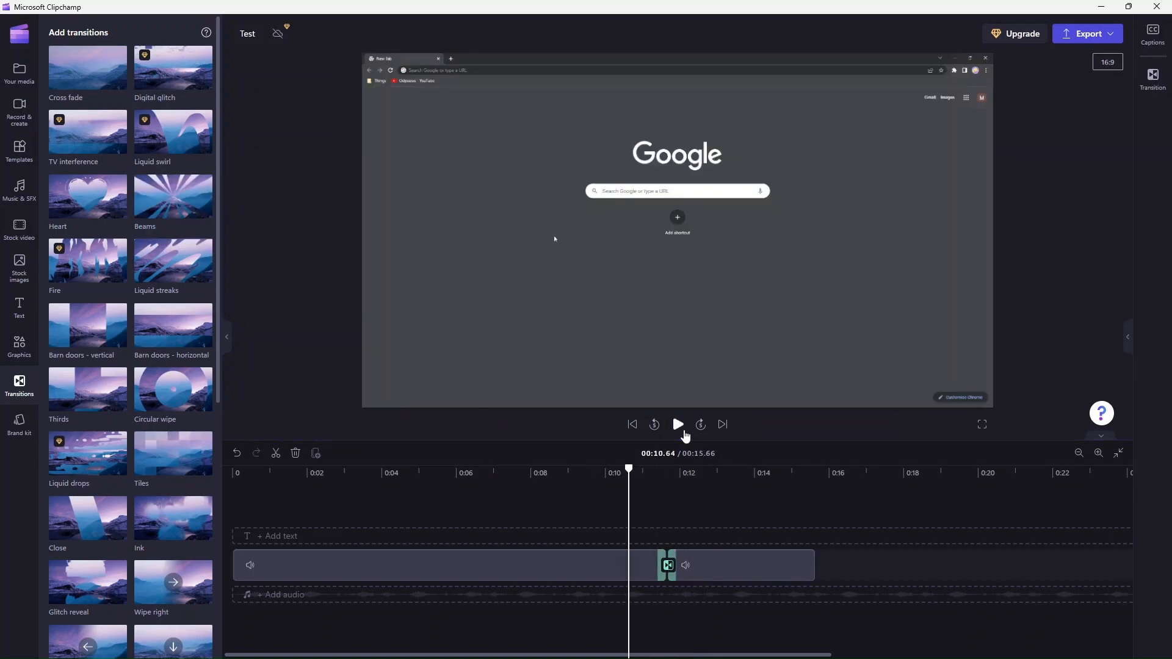
pyautogui.click(684, 432)
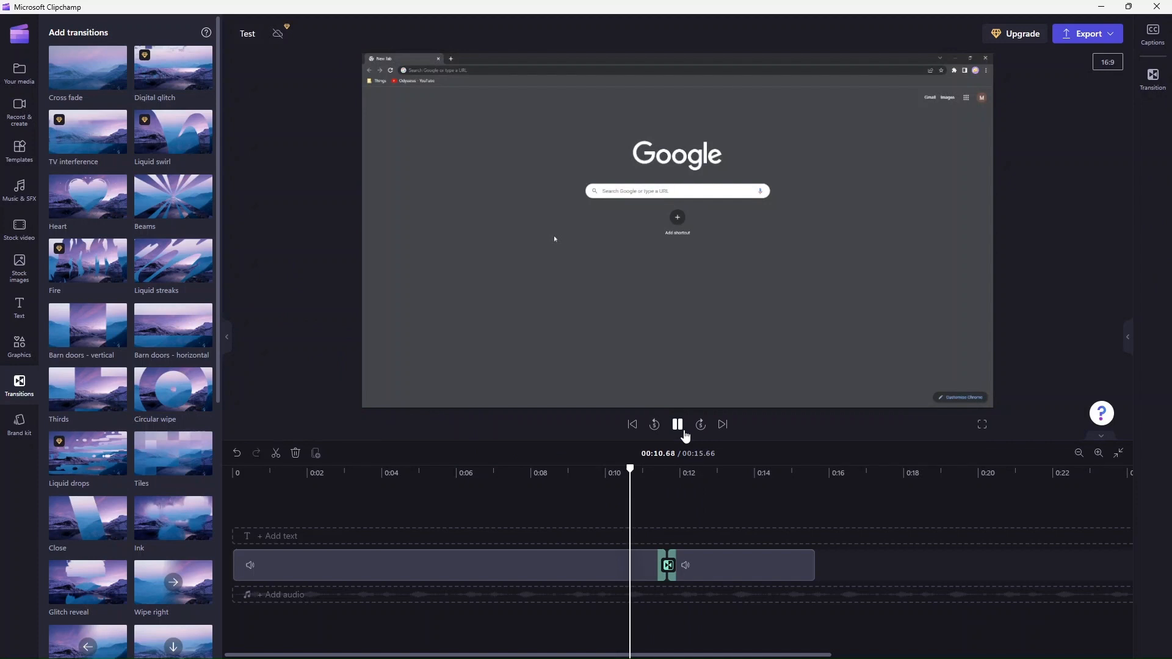
pyautogui.click(685, 435)
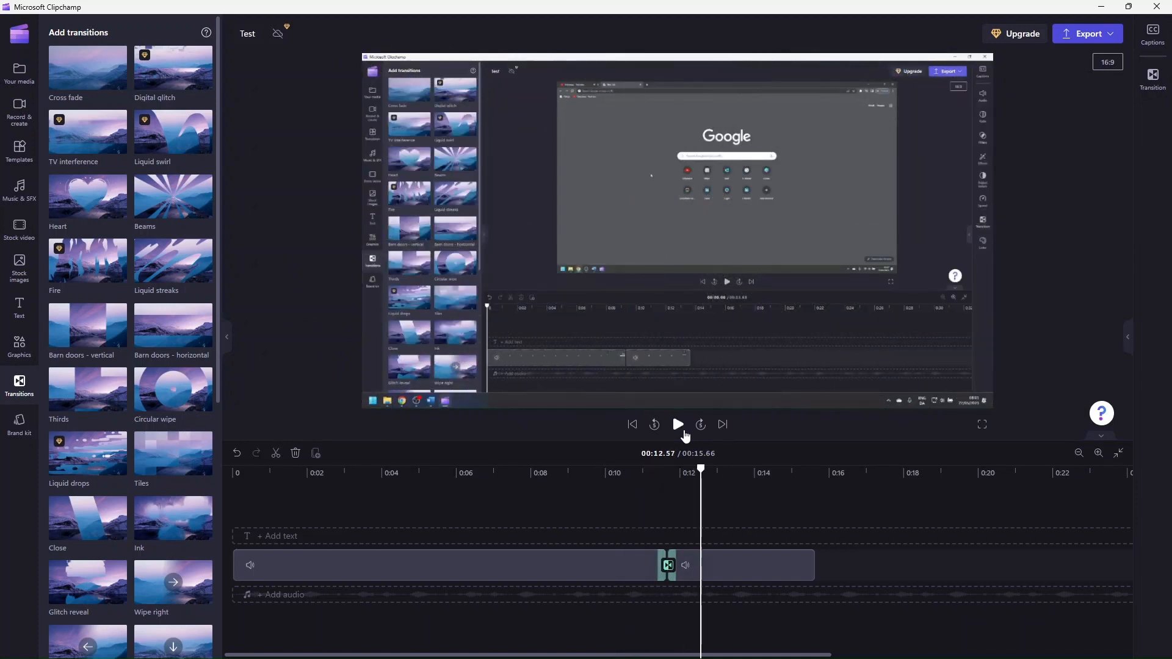
# Examine the Beams transition's style and duration settings and delete the transition from between the two clips
pyautogui.click(1153, 80)
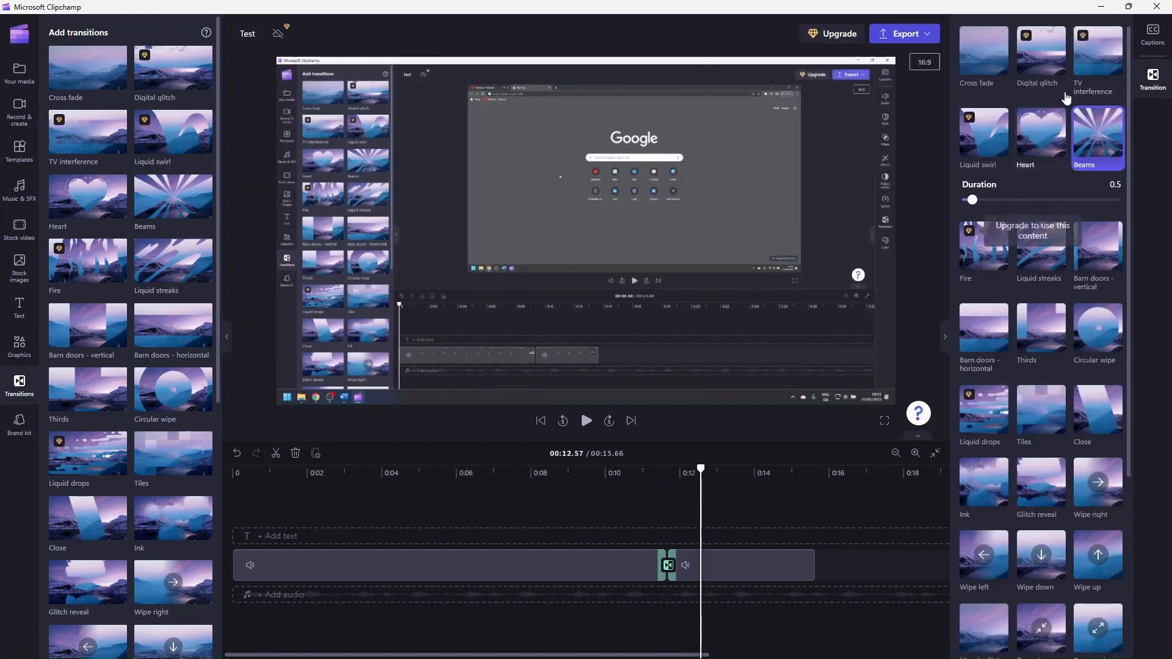
pyautogui.click(1154, 83)
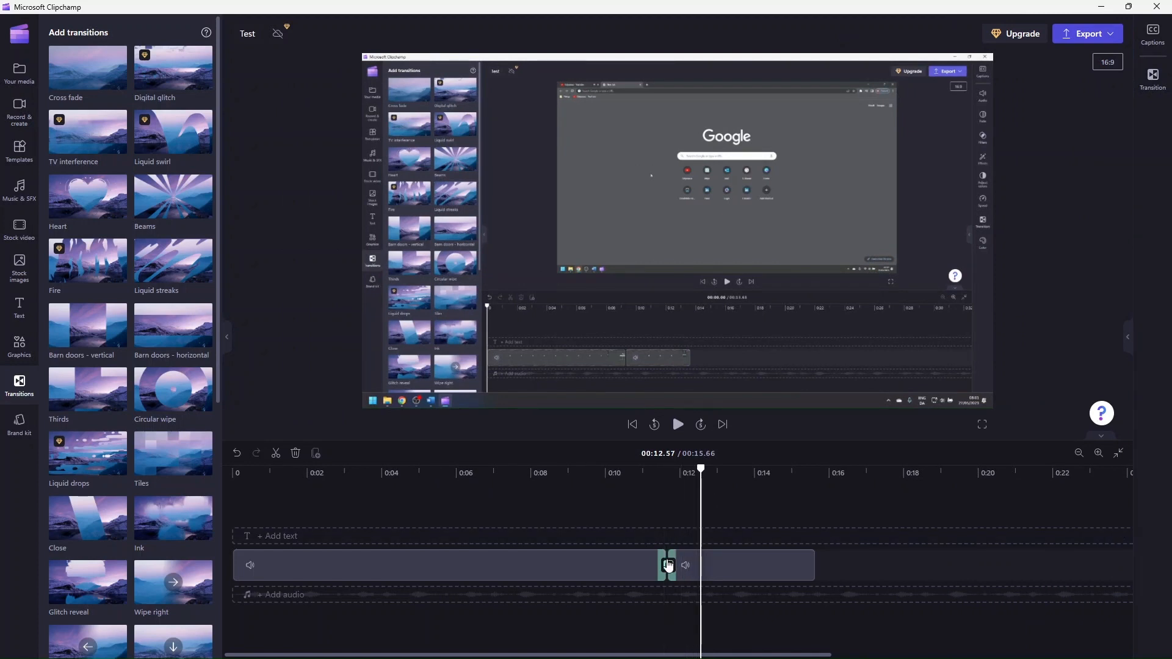
pyautogui.press('Delete')
# Play the first timeline clip from about 5.9 seconds, pause at 7.32 seconds and split the clip there
pyautogui.click(505, 571)
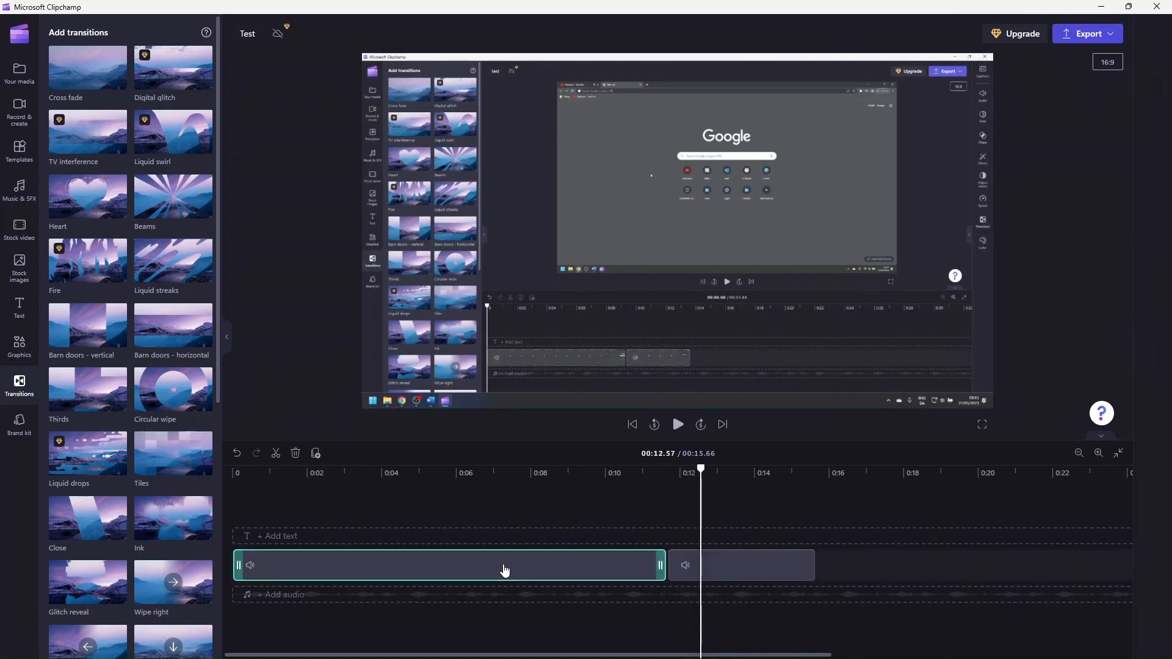
pyautogui.moveTo(237, 563)
pyautogui.mouseDown()
pyautogui.moveTo(343, 565)
pyautogui.moveTo(236, 567)
pyautogui.mouseUp()
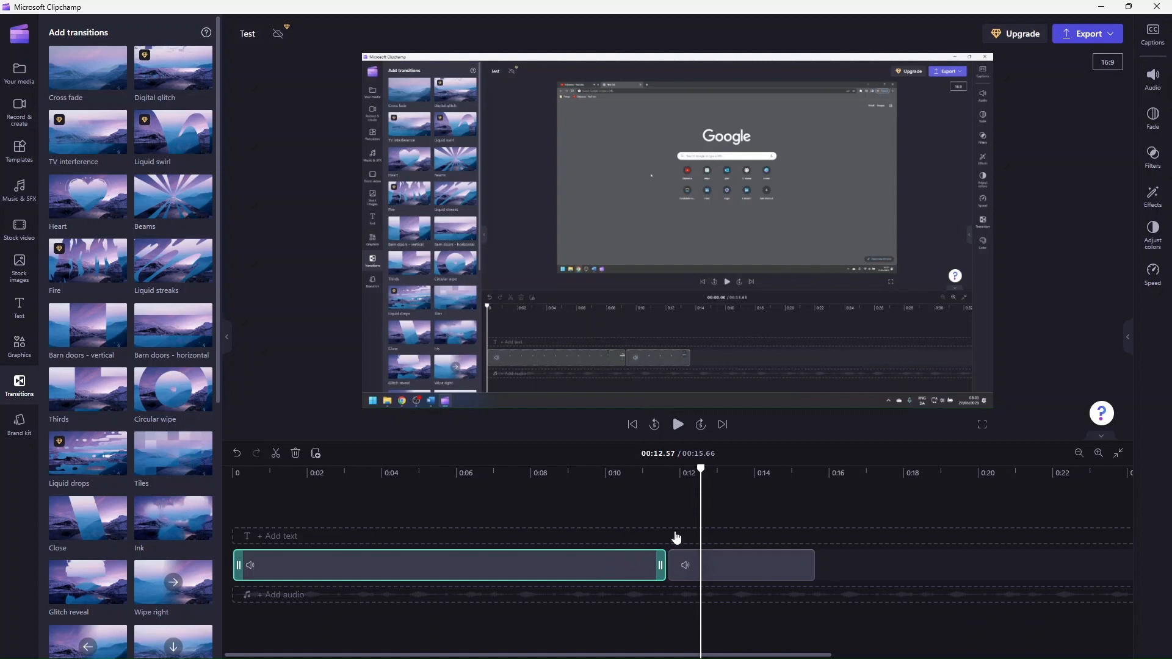
pyautogui.moveTo(700, 473); pyautogui.dragTo(453, 519)
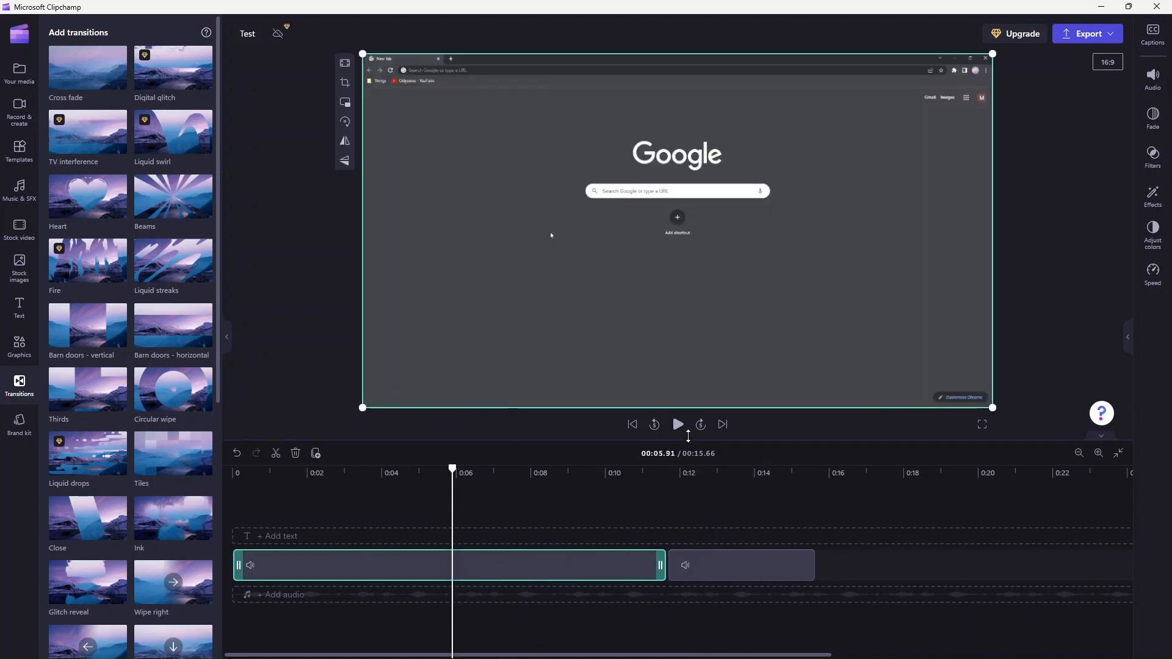
pyautogui.click(678, 427)
pyautogui.click(673, 428)
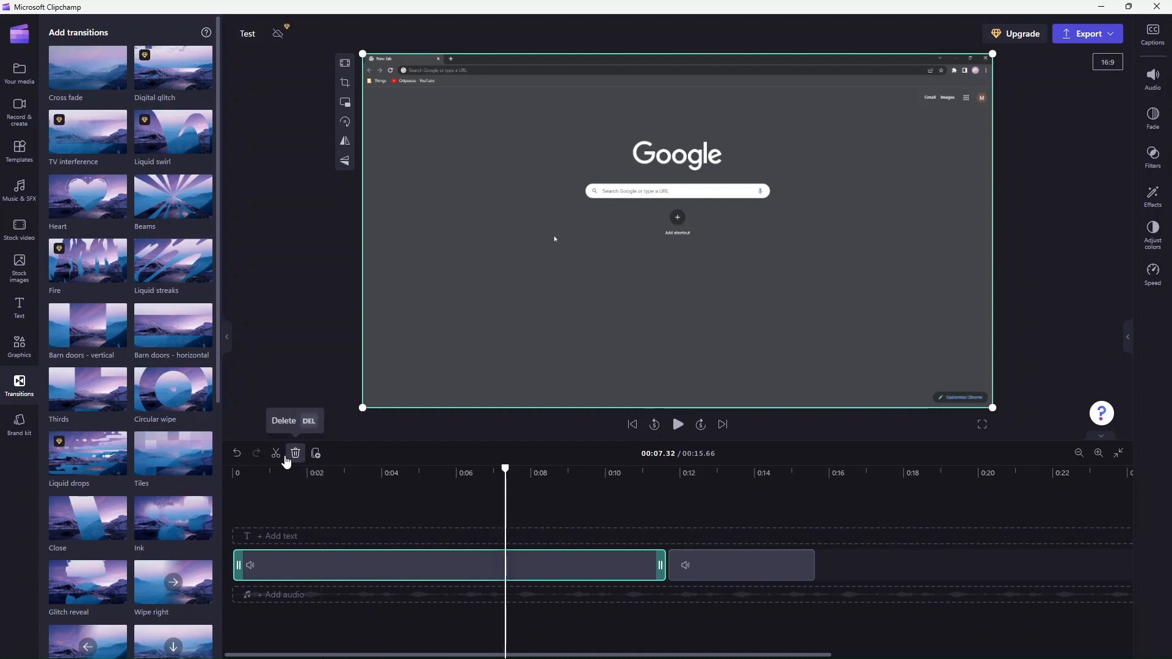
pyautogui.click(276, 455)
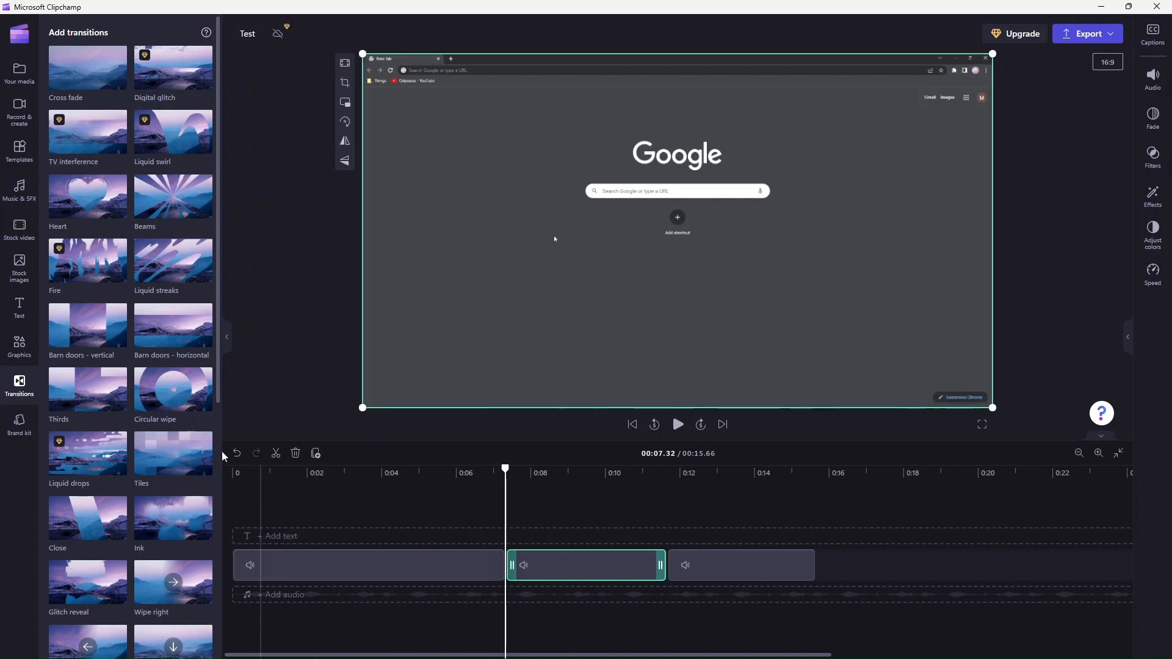
# Add a plain text title over the video at 7.32 seconds and place it near the bottom of the frame
pyautogui.click(20, 309)
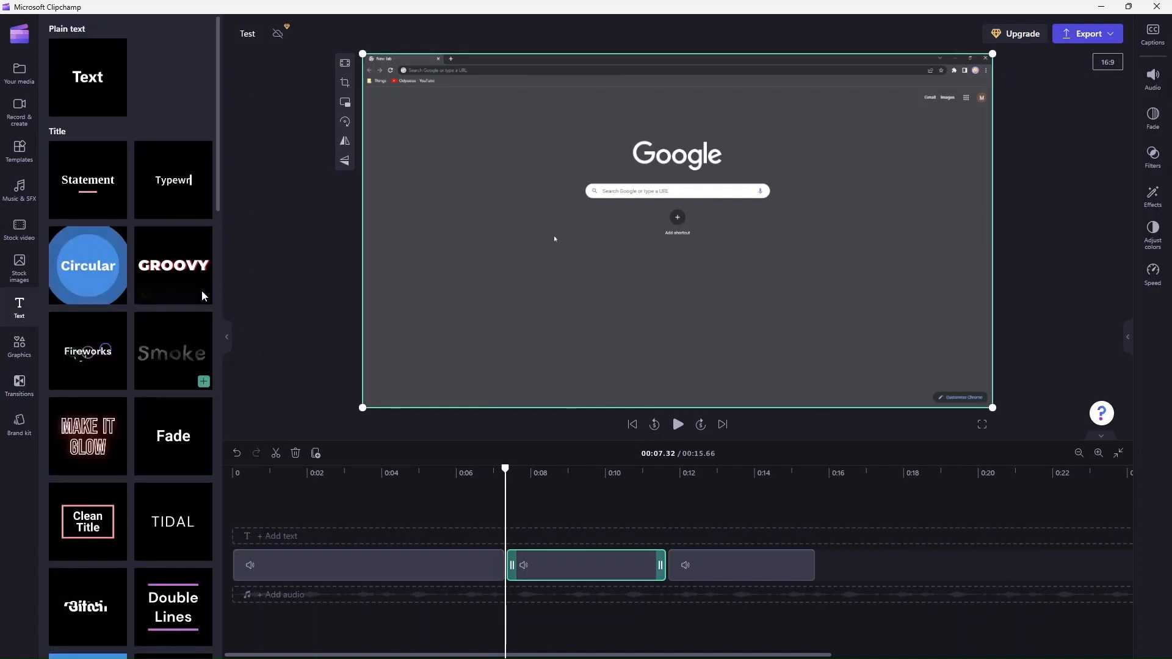
pyautogui.scroll(-2, 96, 365)
pyautogui.scroll(3, 96, 364)
pyautogui.moveTo(92, 80); pyautogui.dragTo(614, 260)
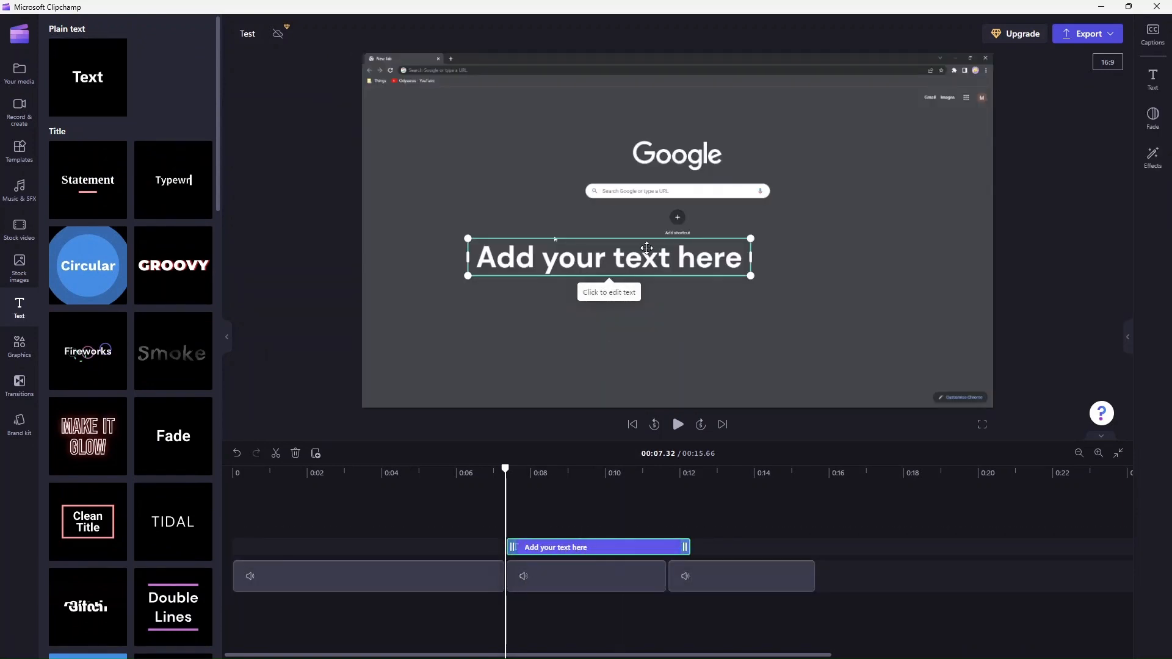
pyautogui.moveTo(648, 248); pyautogui.dragTo(733, 334)
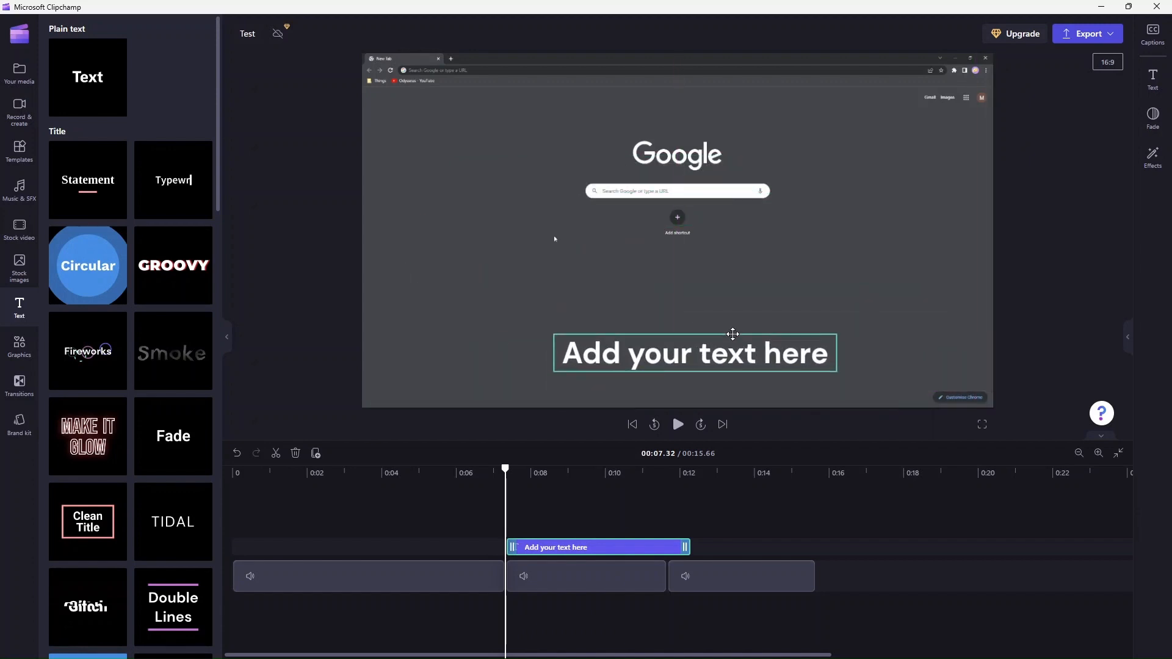
# Preview the title briefly and trim both its ends so it runs from just before 8 to about 10 seconds
pyautogui.click(678, 425)
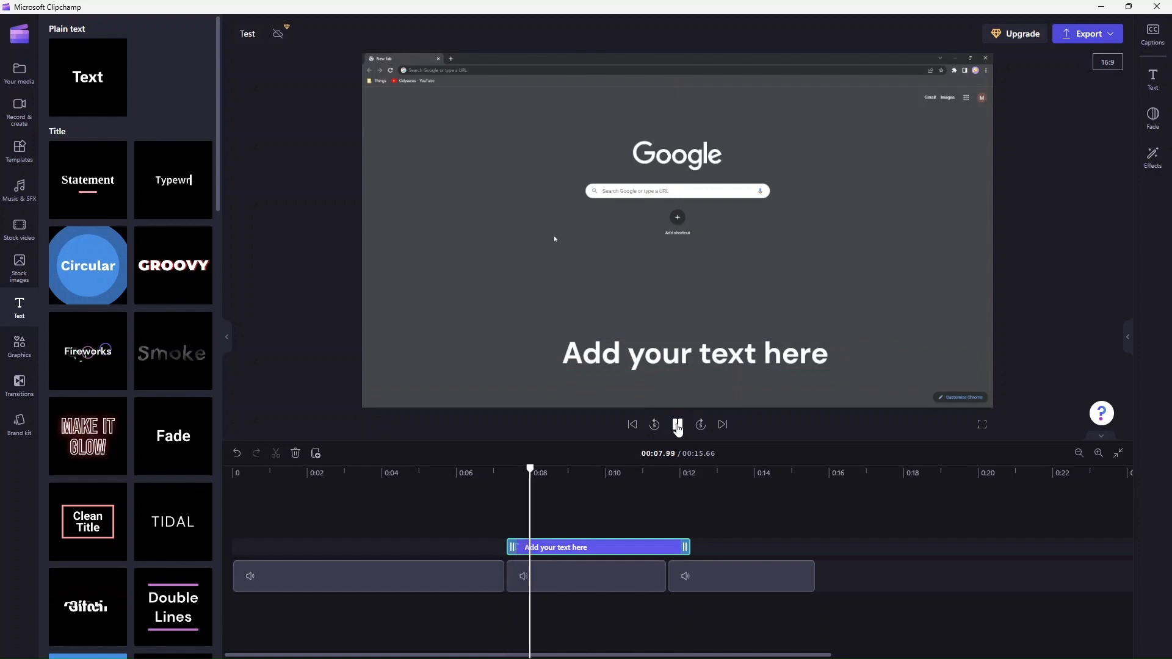
pyautogui.click(678, 424)
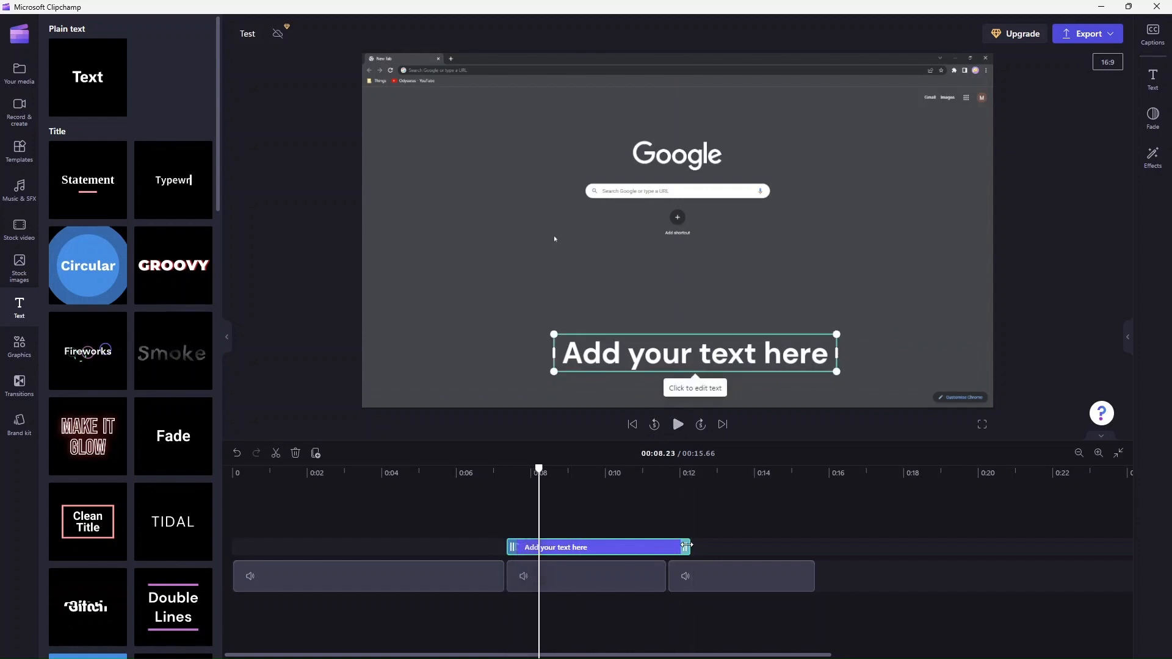
pyautogui.moveTo(687, 545); pyautogui.dragTo(615, 546)
pyautogui.moveTo(509, 546); pyautogui.dragTo(523, 546)
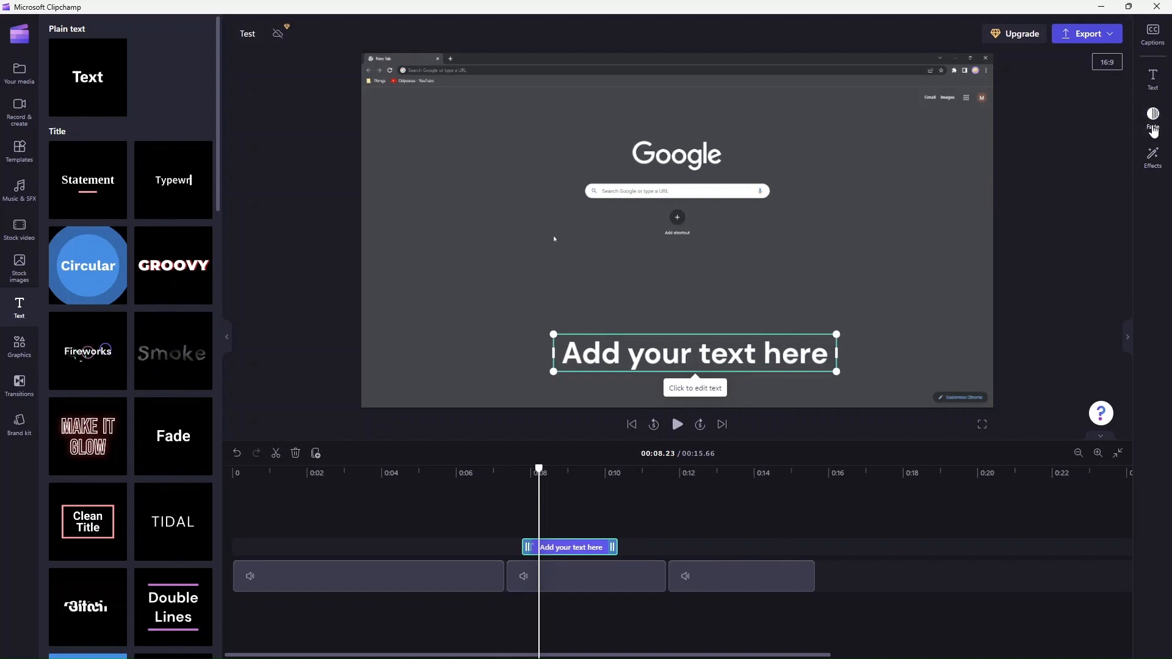
# Examine the title's fade and font settings and the first clip's audio settings, and collapse the open side panels
pyautogui.click(1153, 118)
pyautogui.click(1154, 117)
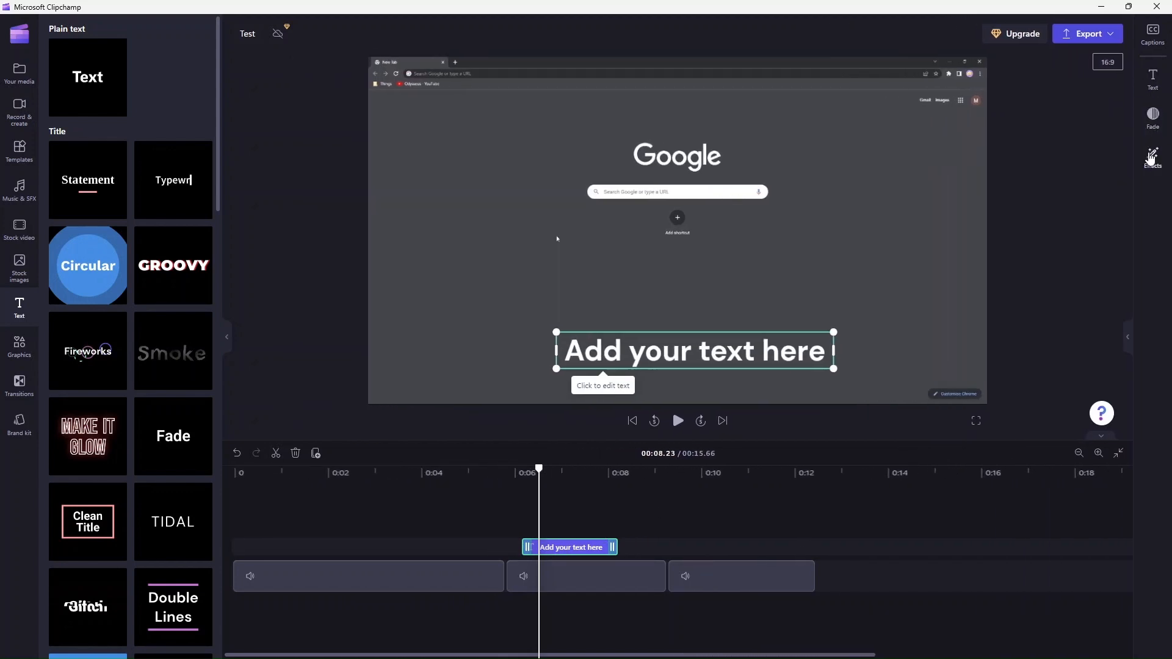
pyautogui.click(1154, 78)
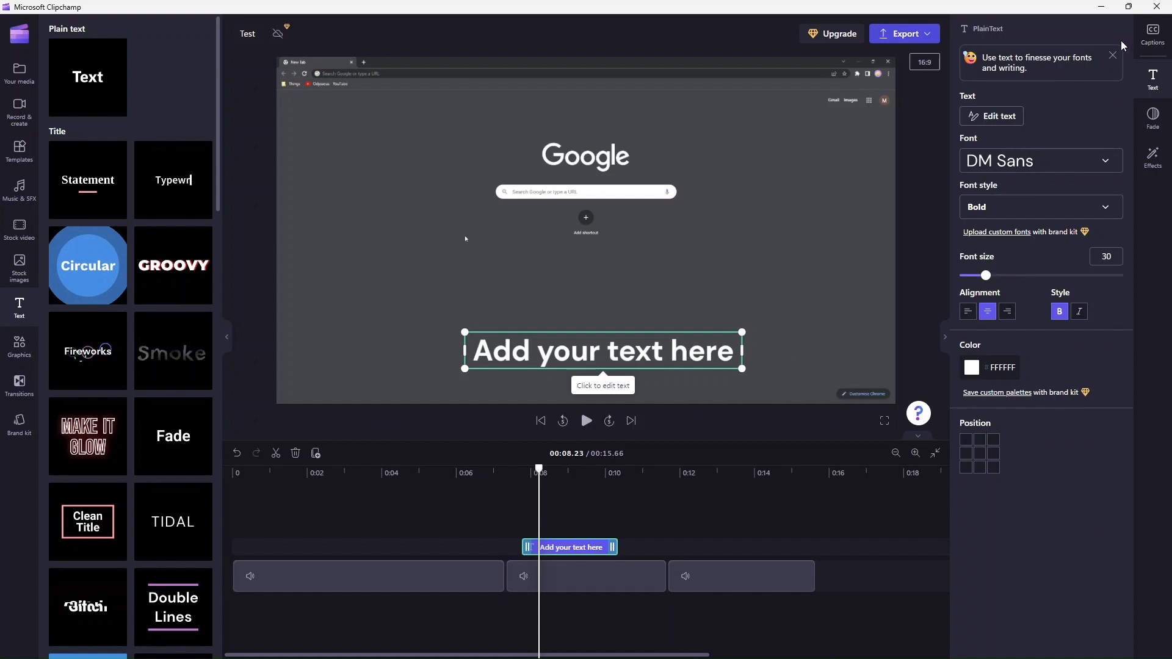
pyautogui.click(463, 577)
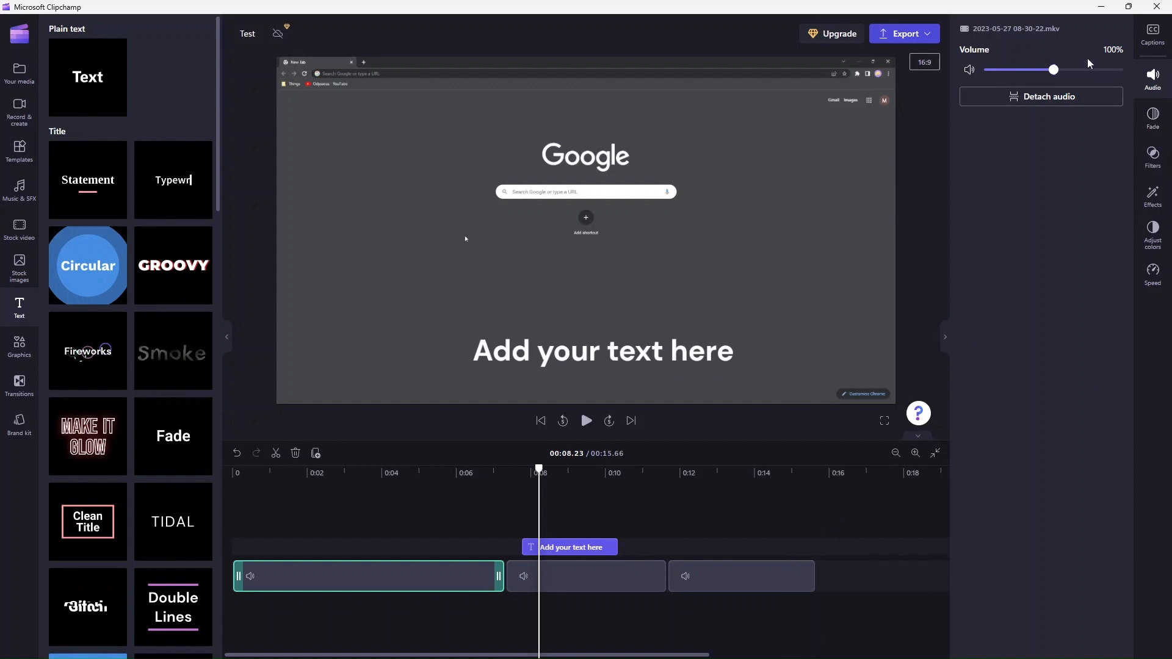
pyautogui.click(1152, 74)
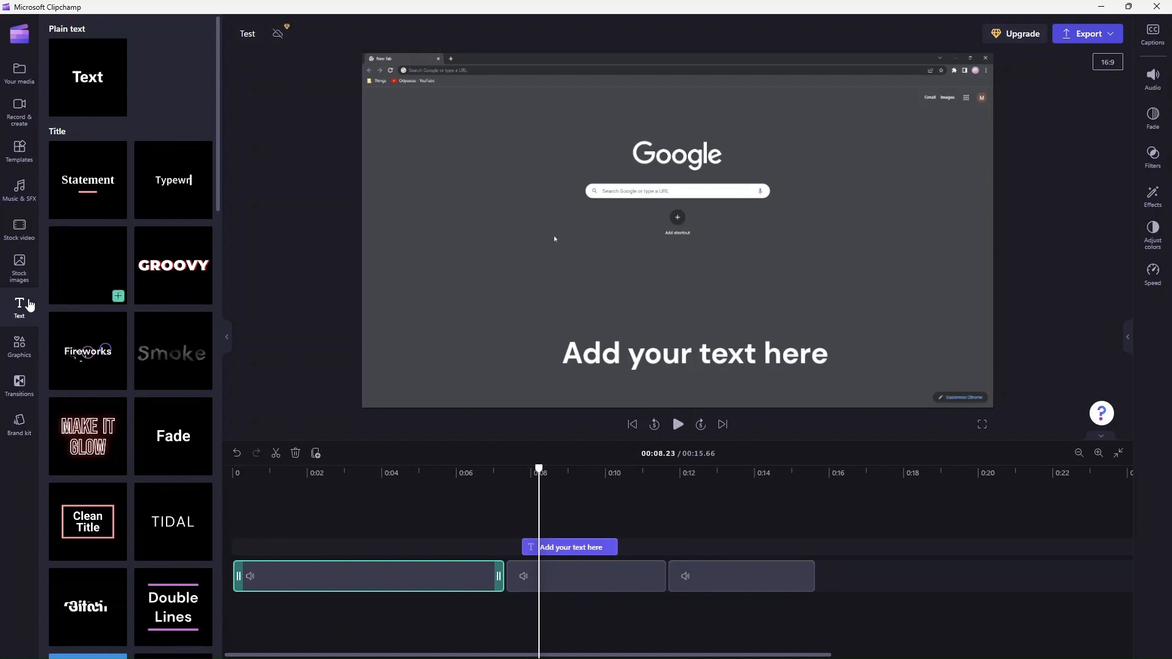
pyautogui.click(19, 307)
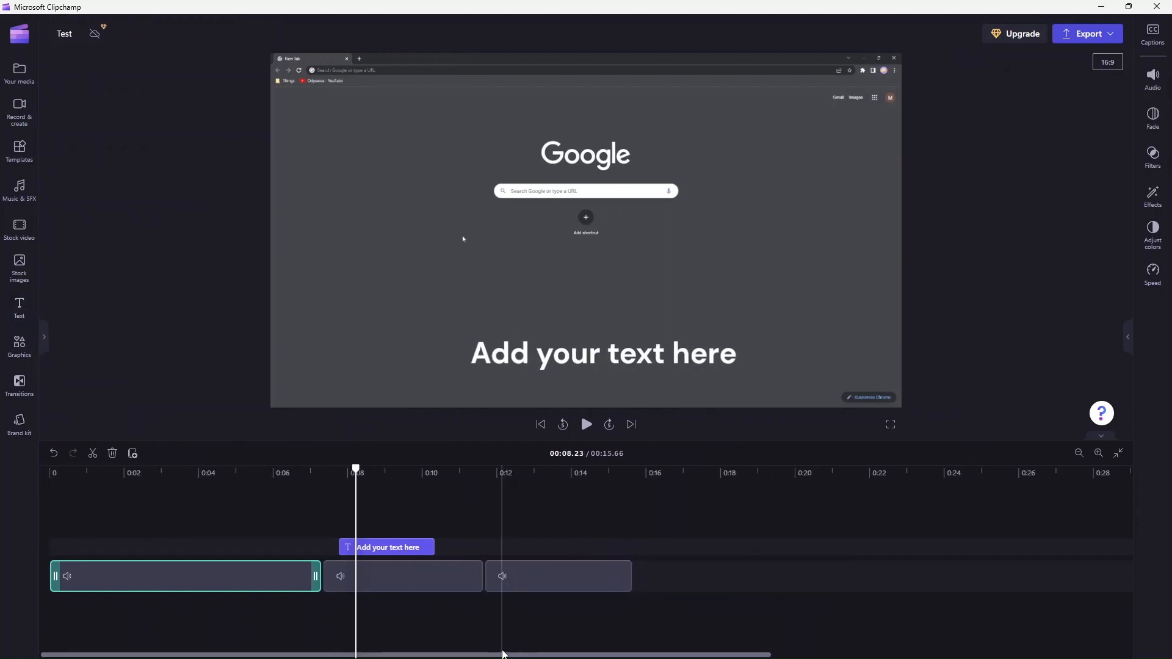
# Deselect the first clip, view the video quality options for export and close them without exporting
pyautogui.click(492, 646)
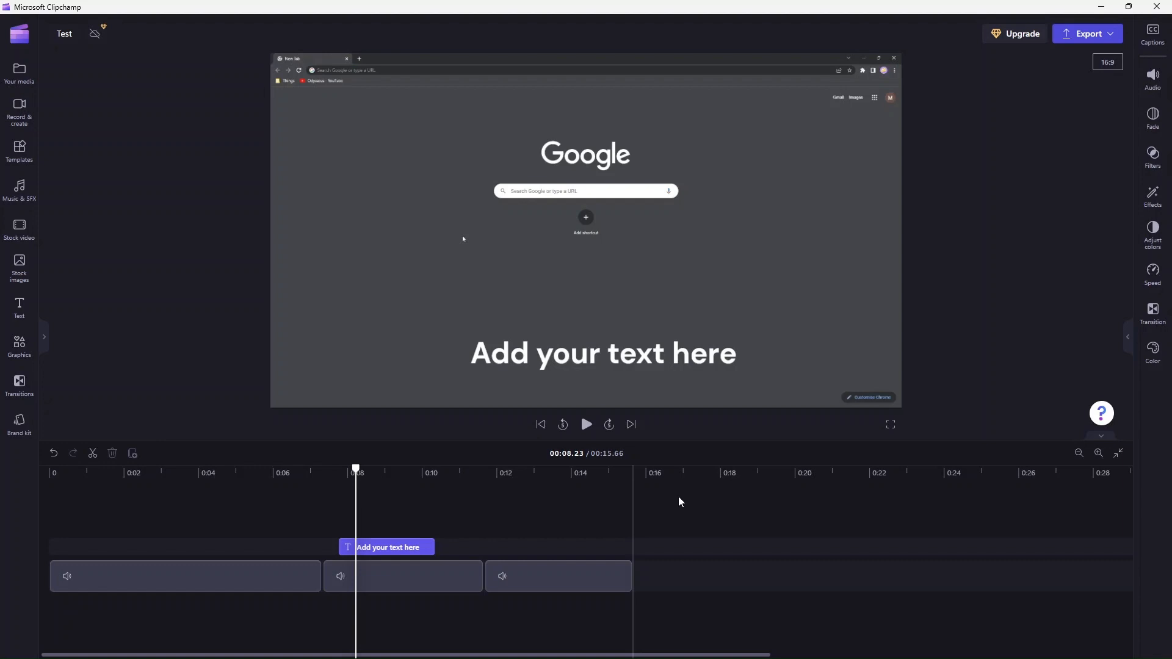
pyautogui.click(1109, 36)
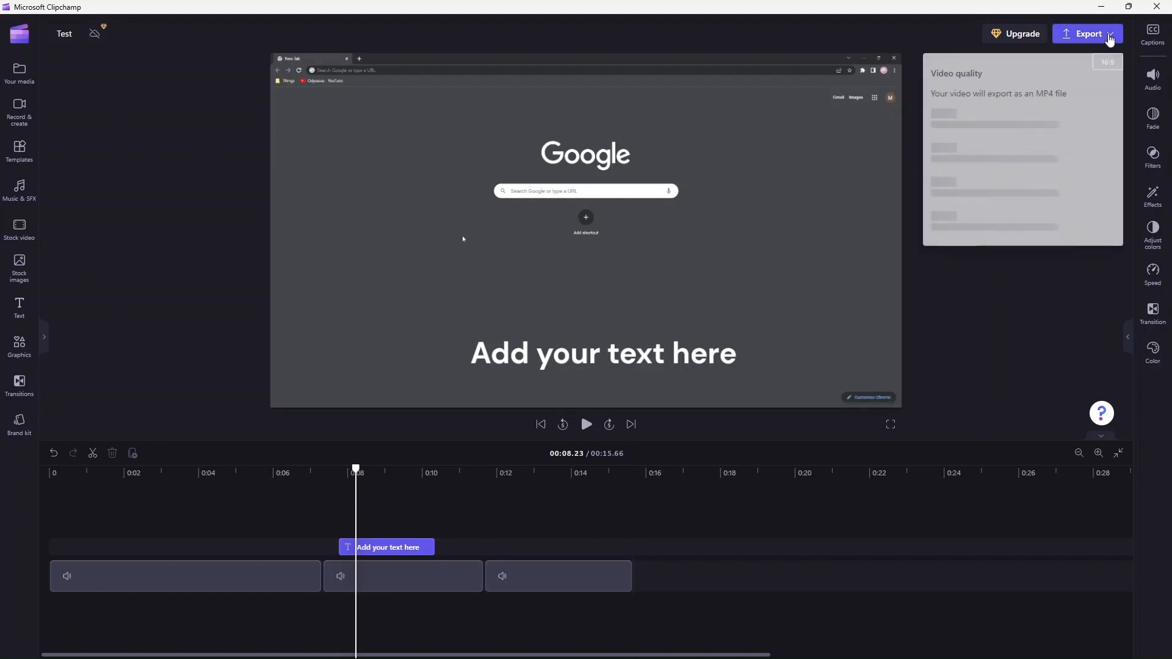
pyautogui.click(971, 308)
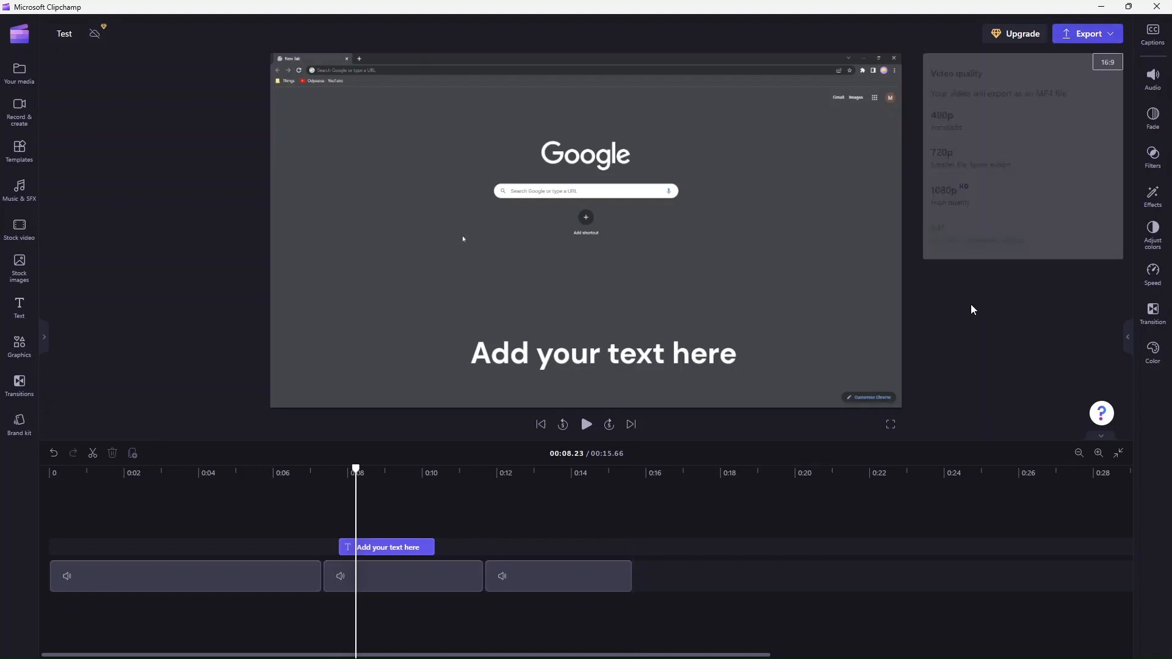